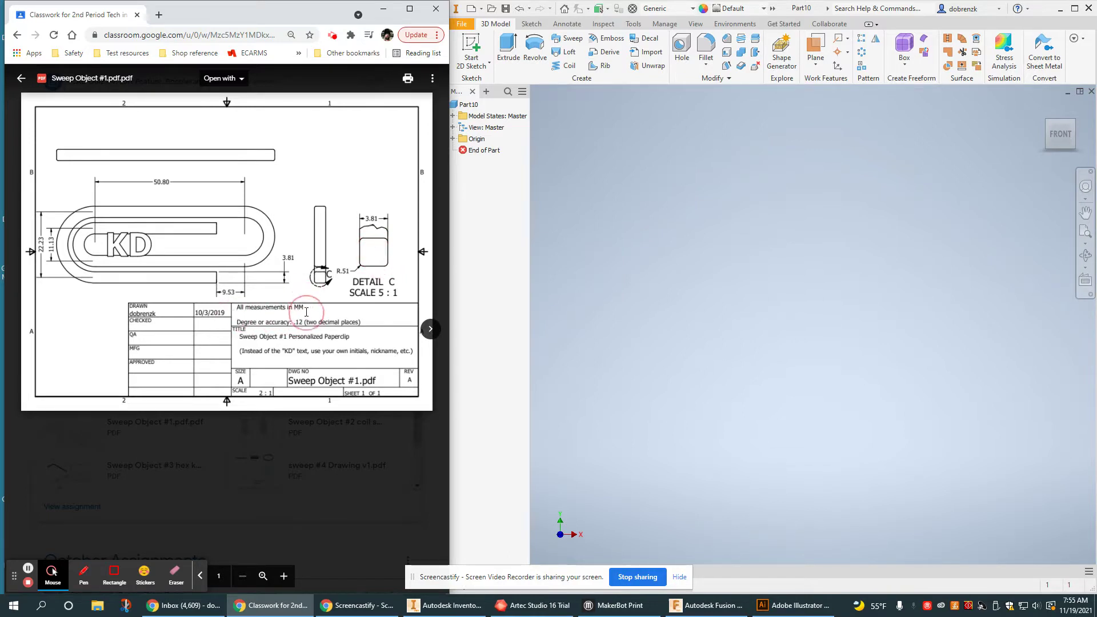
Set the part's length units to millimeter with 2.12 linear dimension precision
left_click(633, 23)
left_click(660, 50)
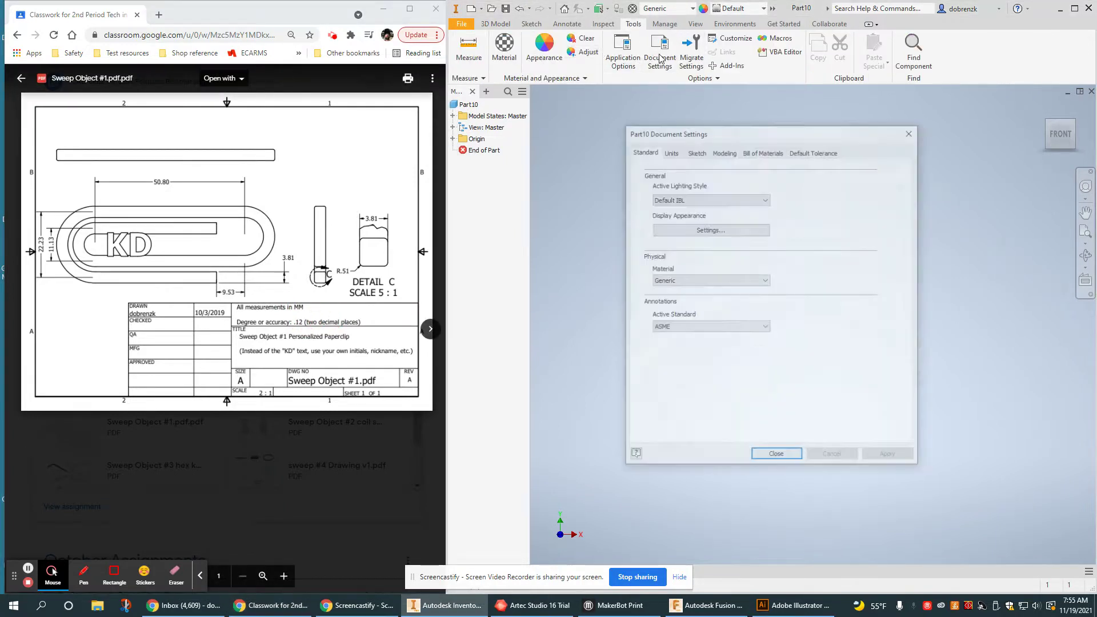
left_click(672, 151)
left_click(660, 192)
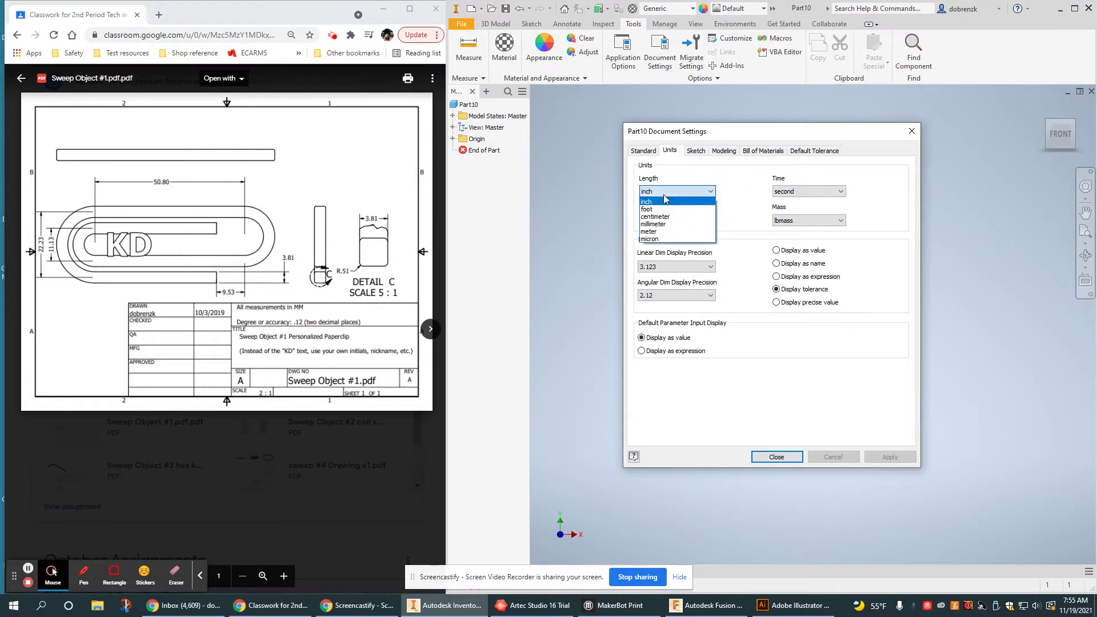
left_click(675, 224)
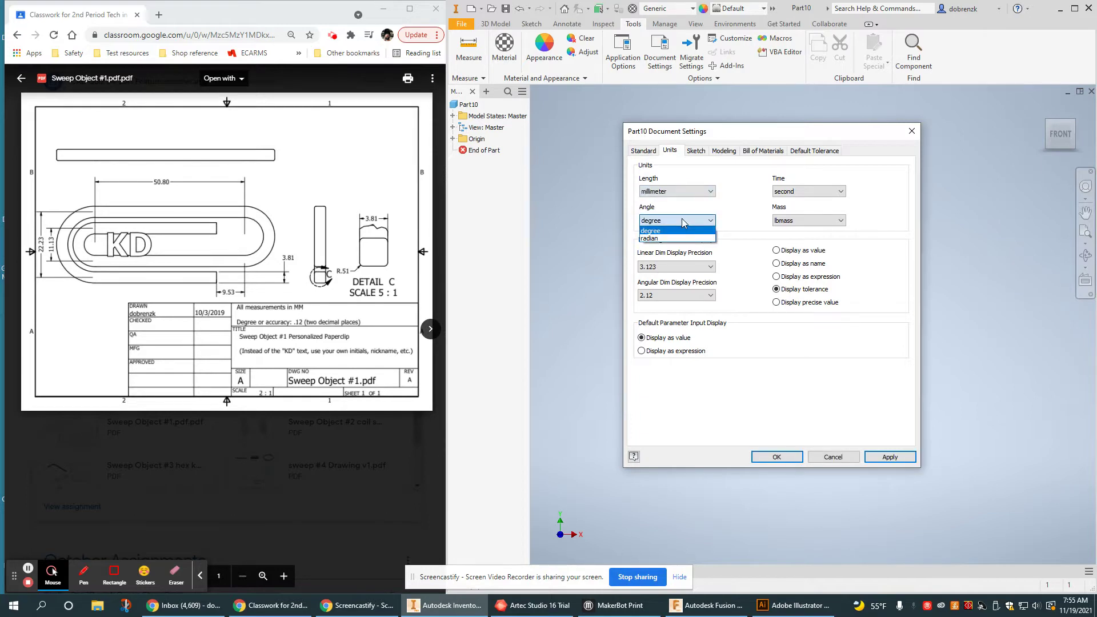
left_click(694, 267)
left_click(689, 283)
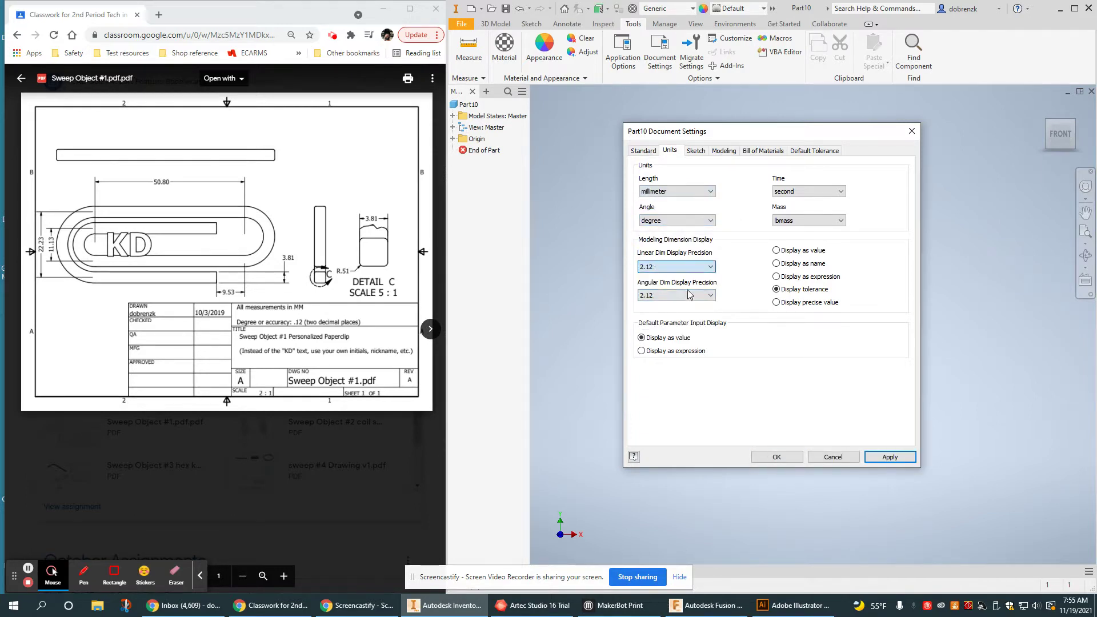
left_click(794, 460)
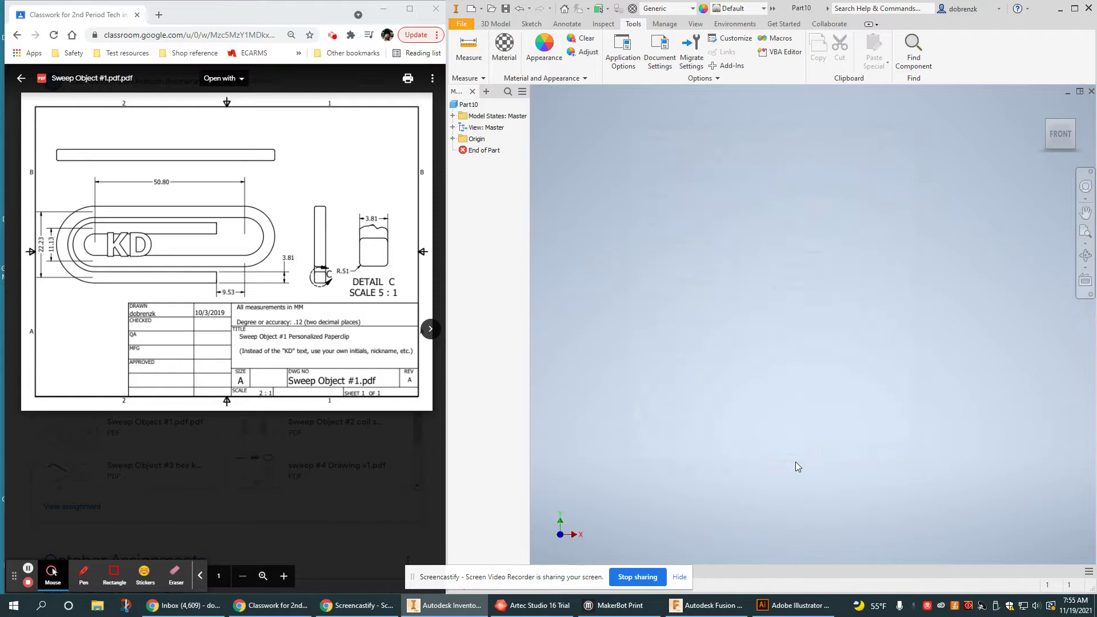
left_click(460, 24)
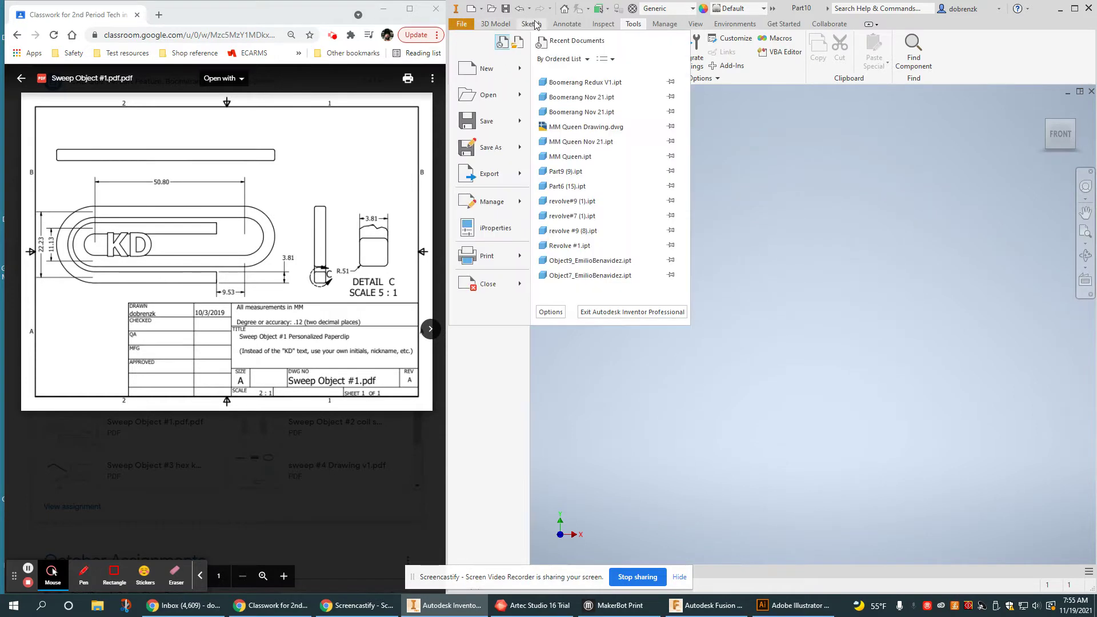
left_click(531, 24)
Create Sketch1 on the XZ origin plane
left_click(471, 42)
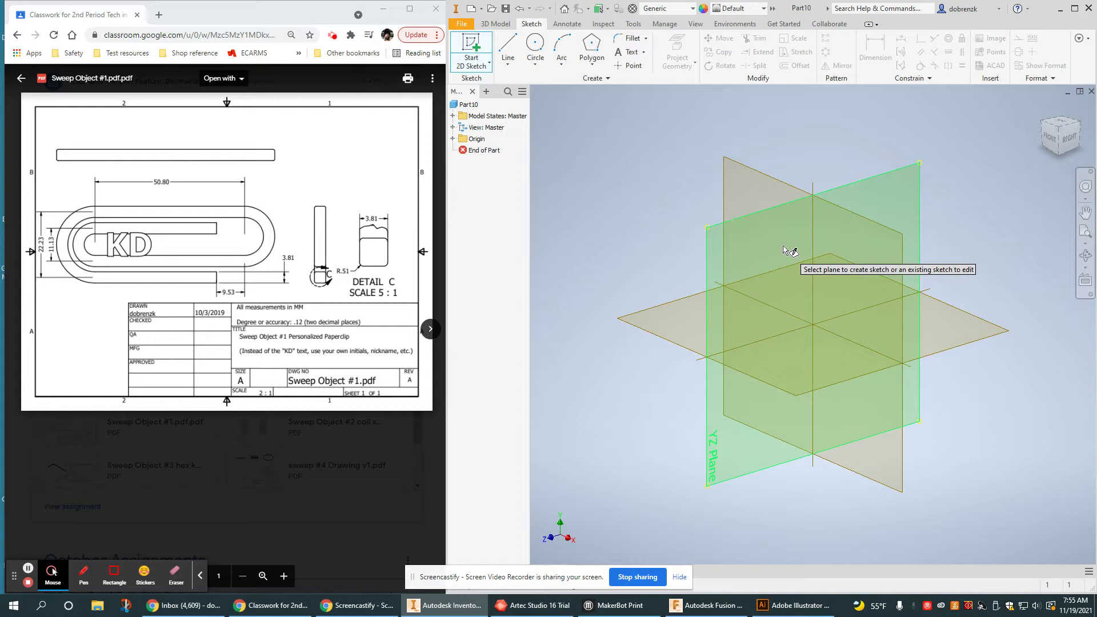
left_click(811, 348)
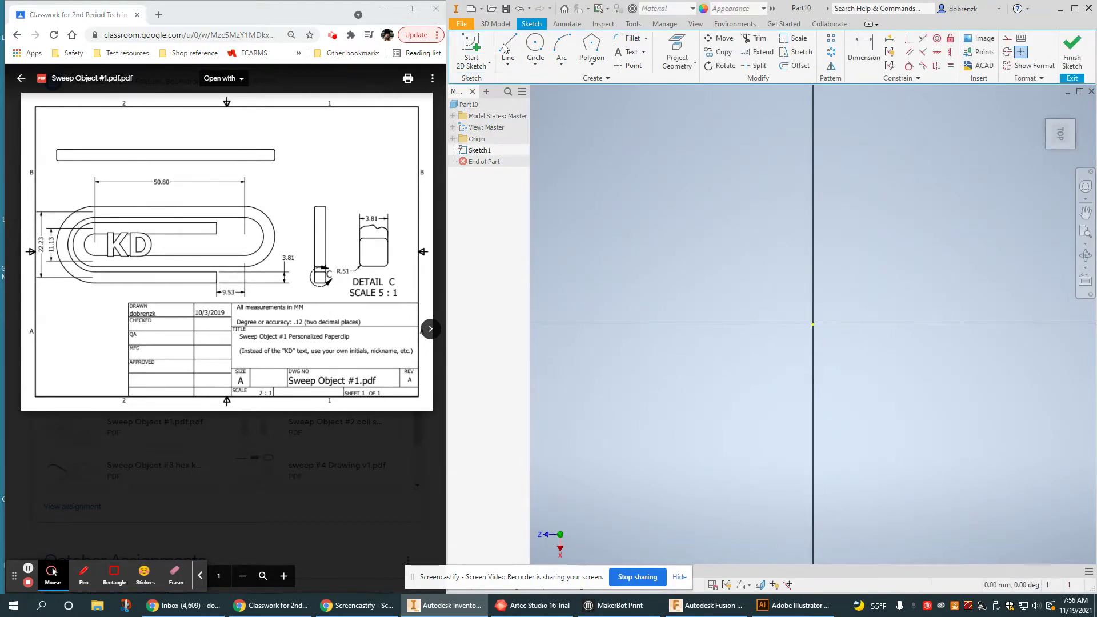
Draw the bottom line from the sketch origin and the outer left arc above it
left_click(507, 48)
left_click(813, 324)
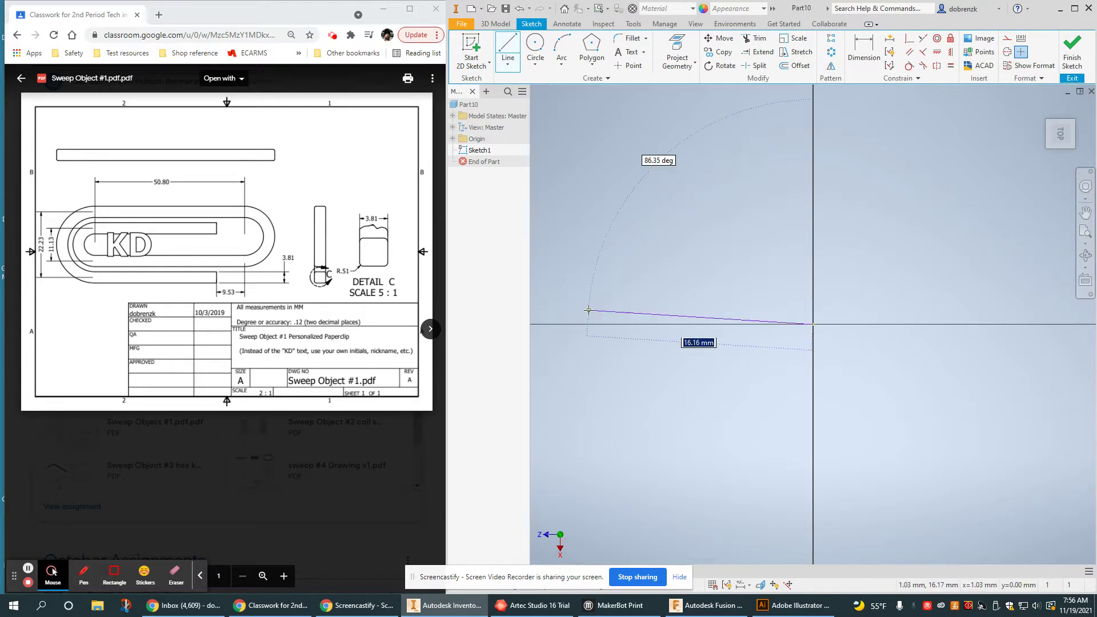
left_click(597, 324)
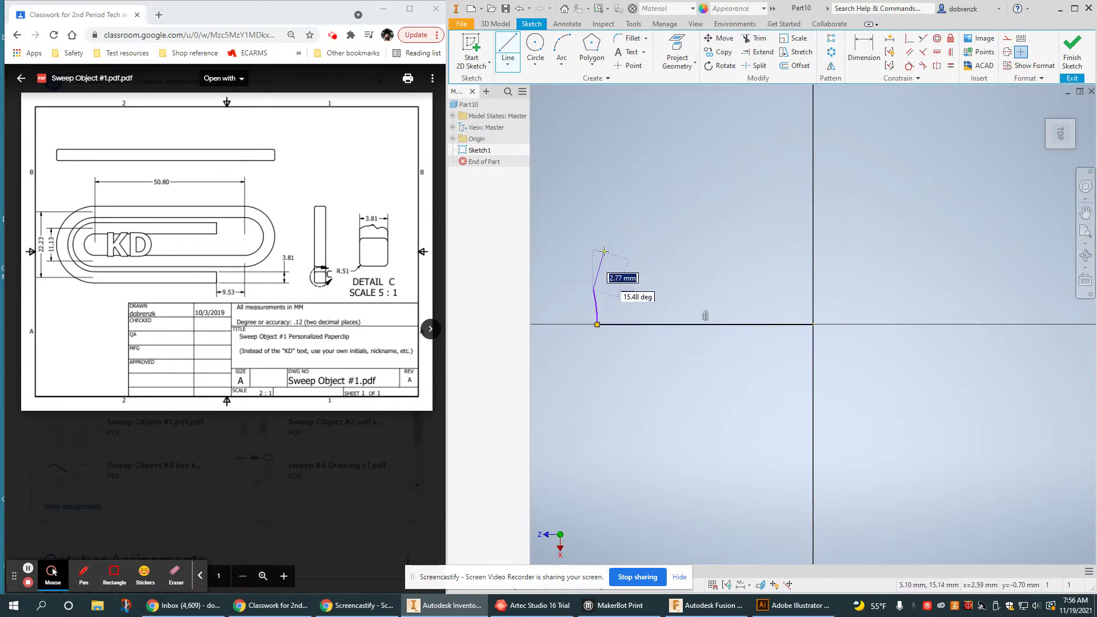
key("Escape")
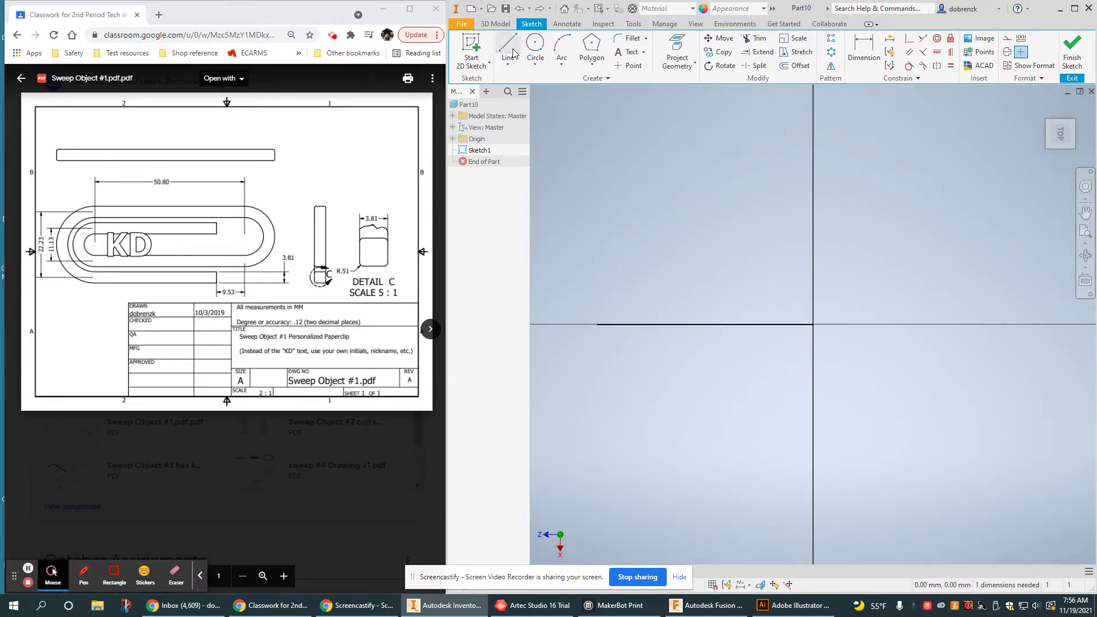
left_click(562, 47)
left_click(596, 325)
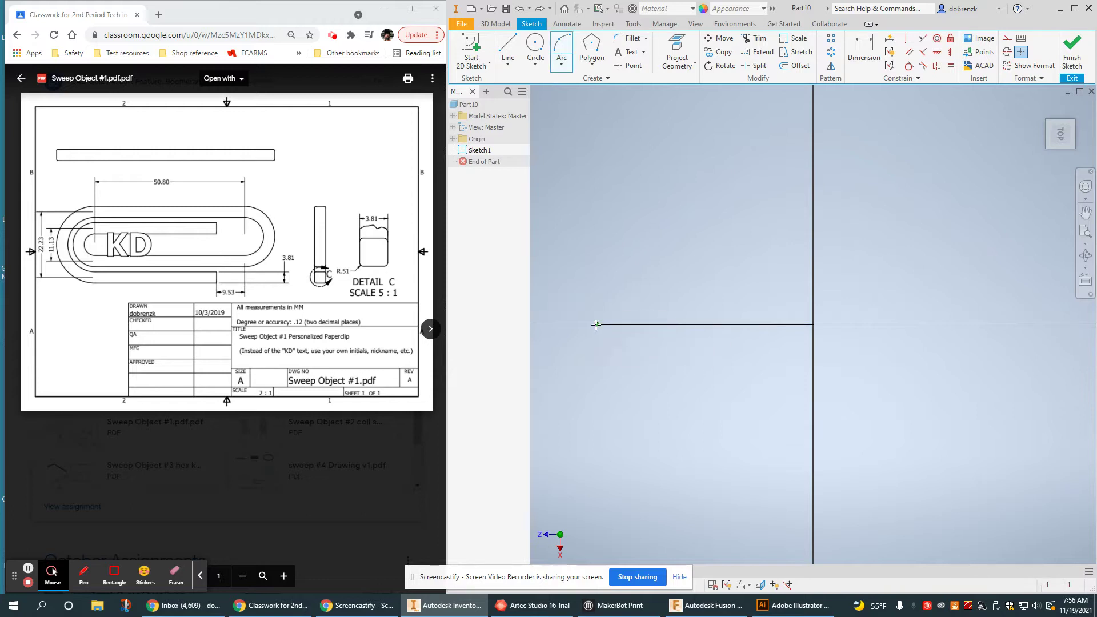
left_click(598, 244)
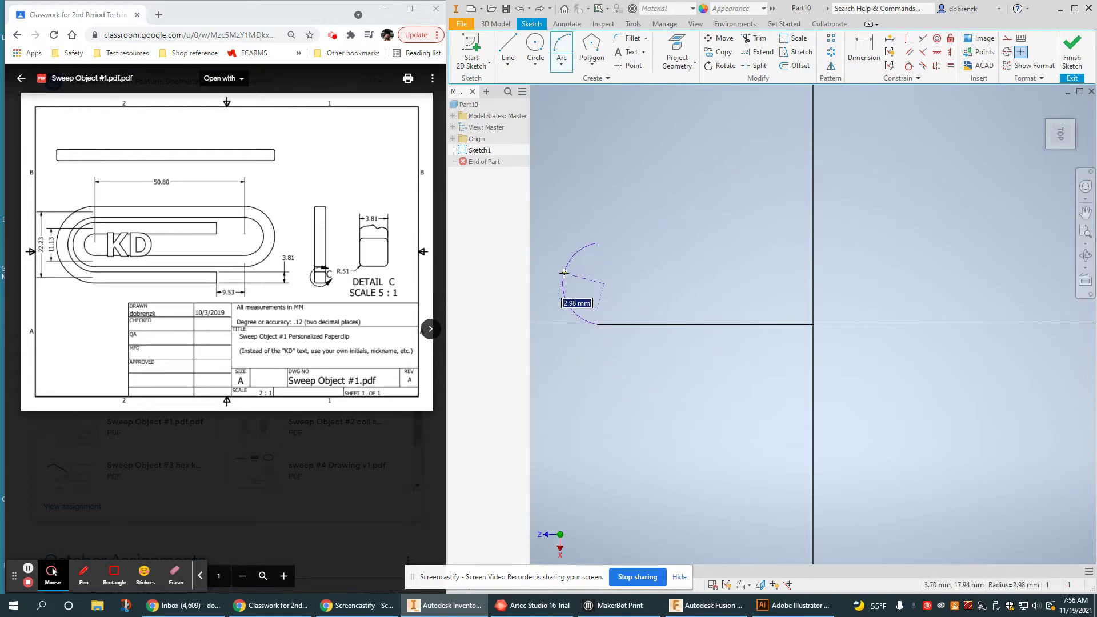
left_click(582, 236)
Draw the top edge, right tangent arc, bottom return, small inner arc and inner leg
left_click(507, 49)
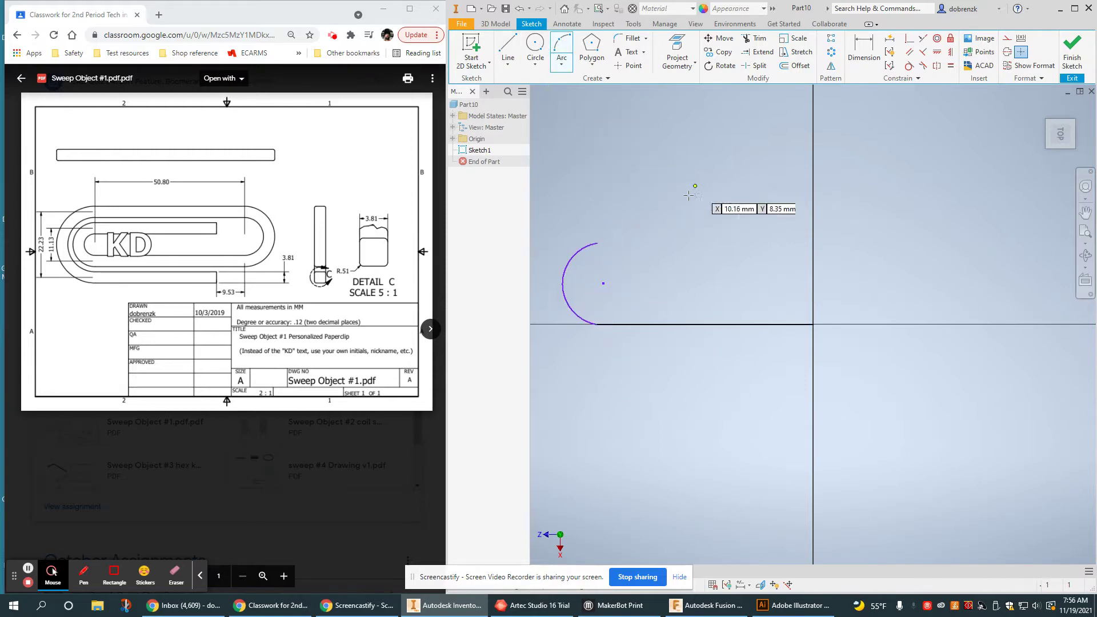
left_click(596, 243)
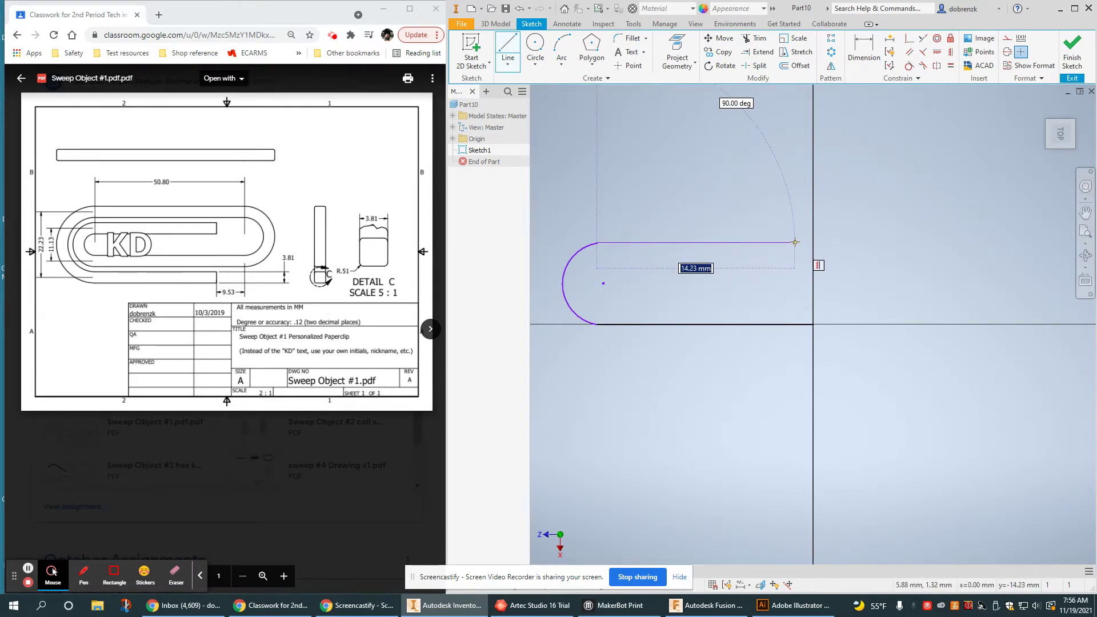
left_click(794, 243)
mouse_move(794, 242)
left_mouse_down()
mouse_move(855, 272)
mouse_move(795, 300)
left_mouse_up()
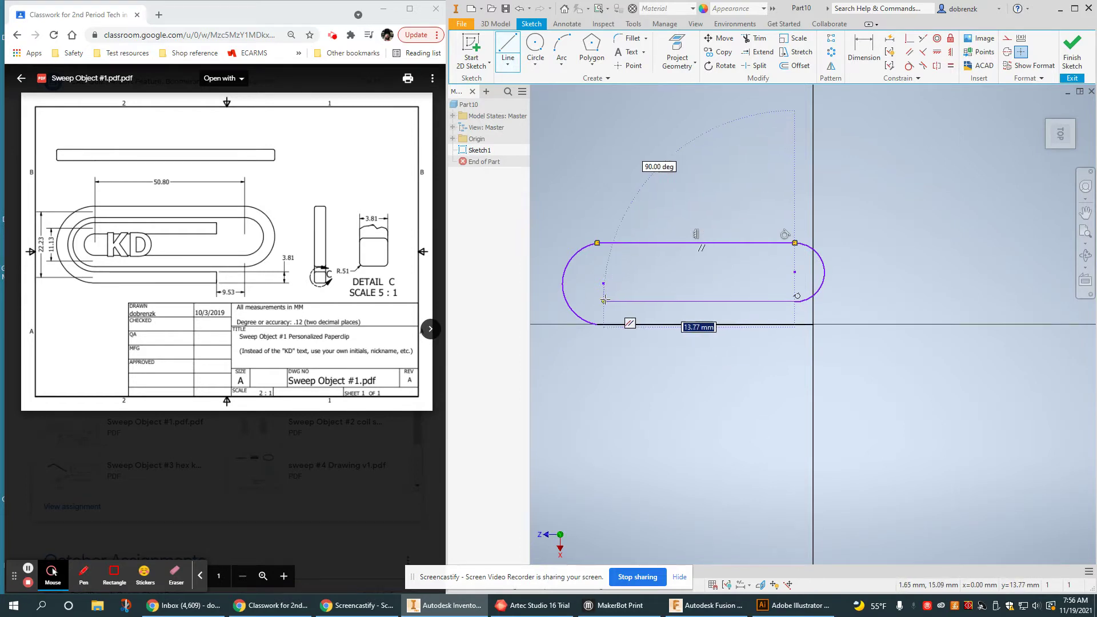
left_click_drag(601, 298, 579, 292)
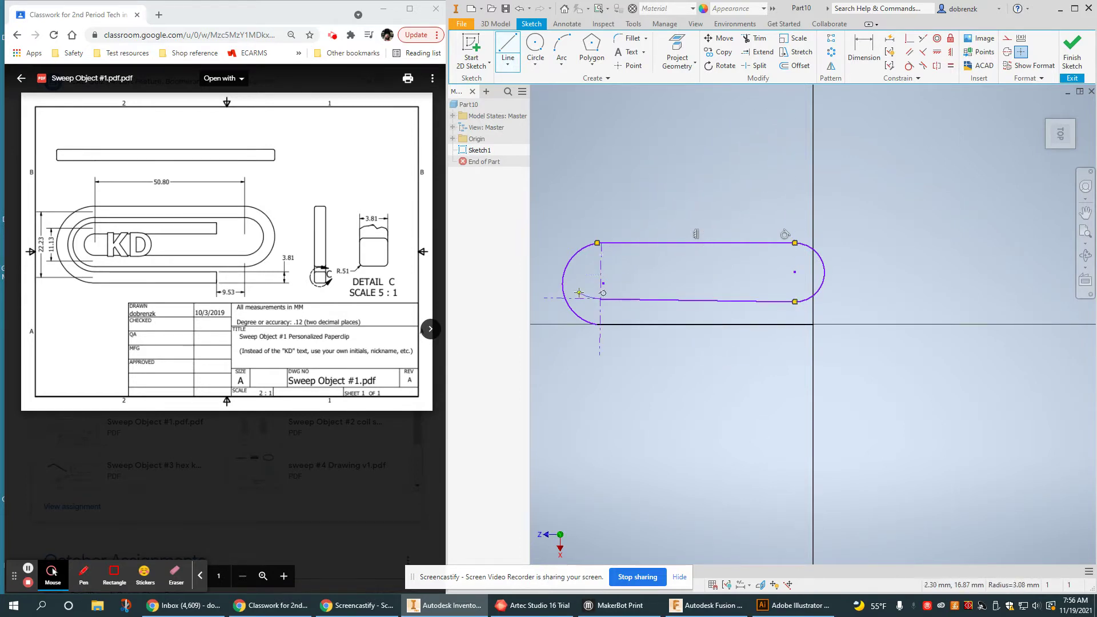
left_click(603, 272)
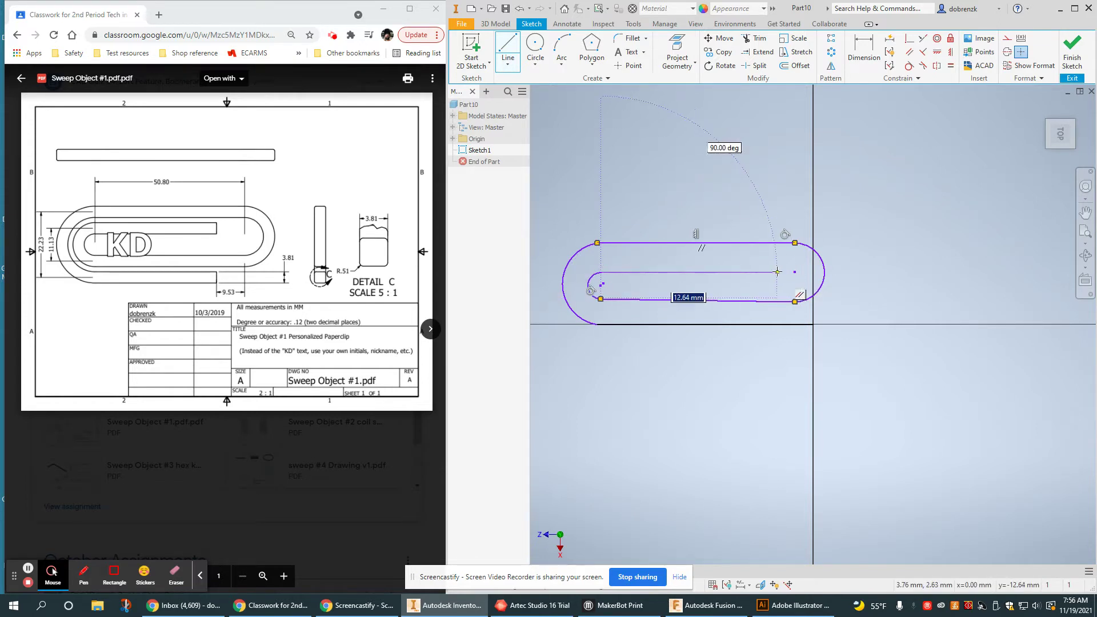
left_click(759, 272)
key("Escape")
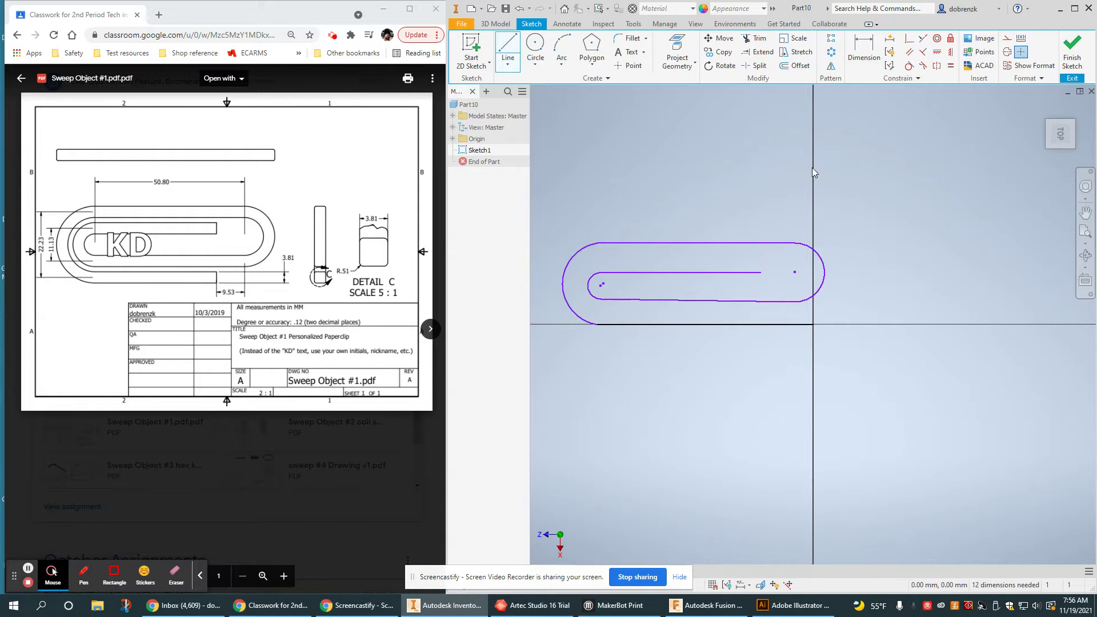
key("Escape")
Make the arcs tangent to their adjoining lines at each joint of the path
left_click(614, 324)
left_click(581, 251)
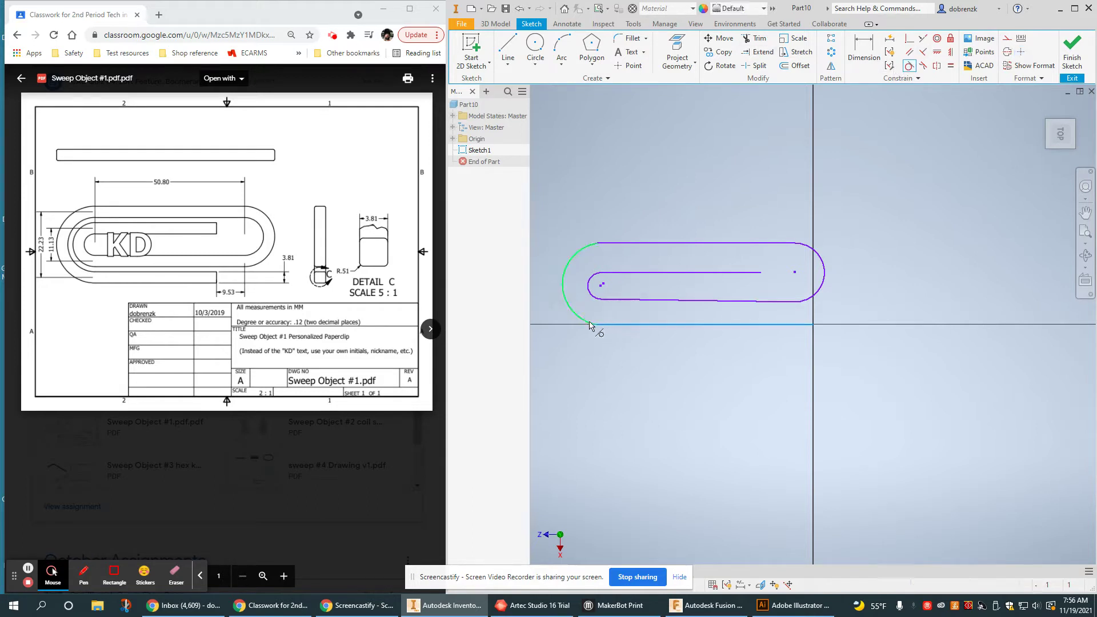
left_click(613, 247)
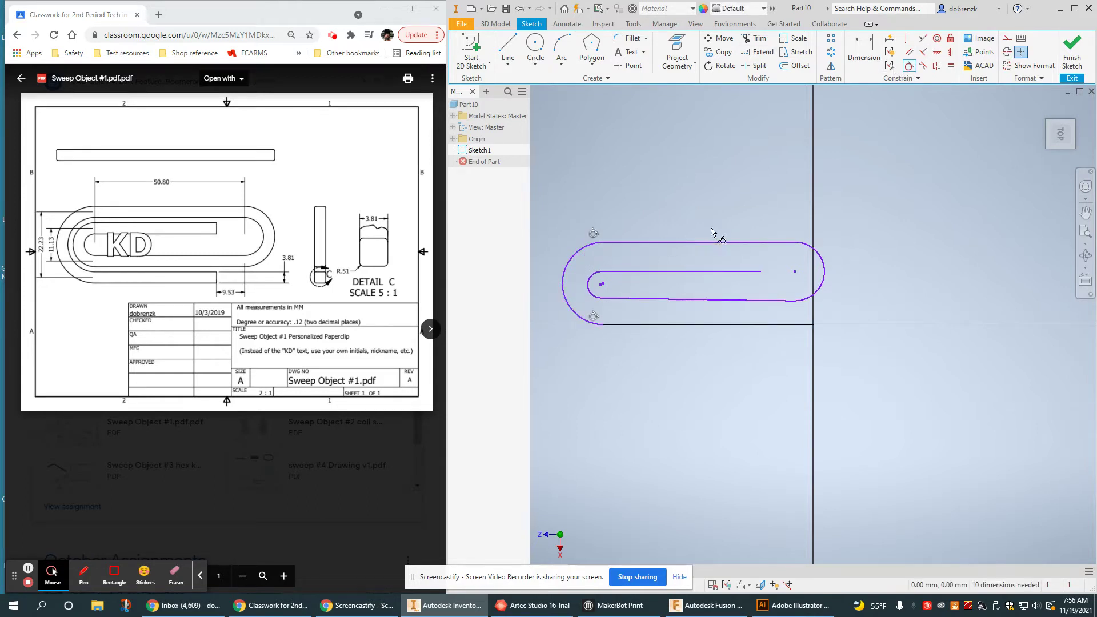
left_click(788, 244)
left_click(801, 295)
left_click(699, 111)
left_click(793, 300)
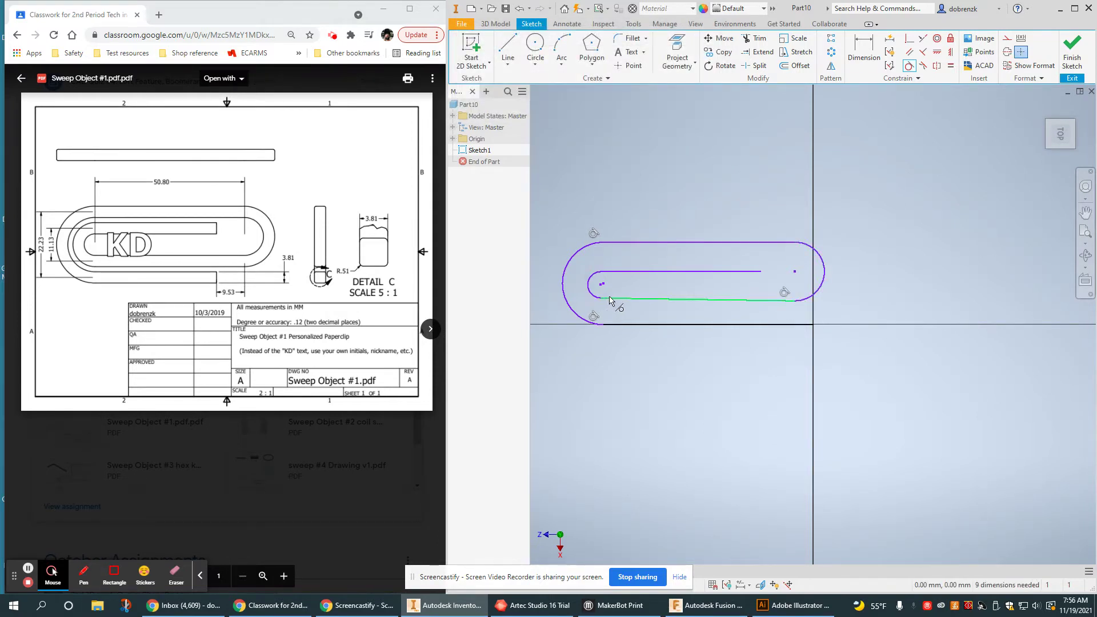
left_click(587, 297)
left_click(699, 111)
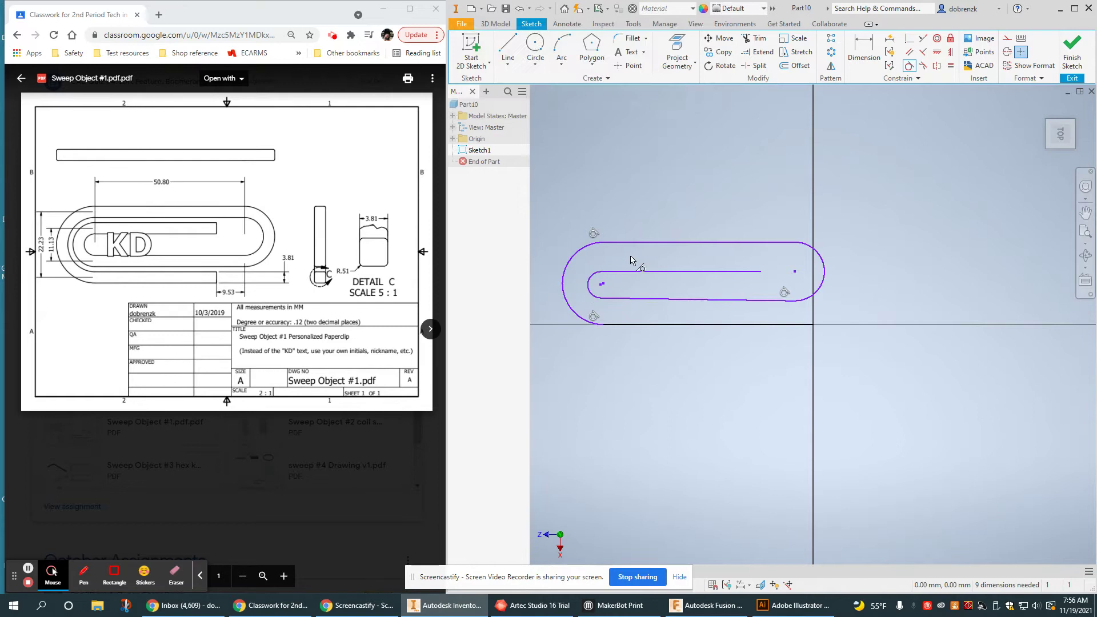
right_click(722, 142)
left_click(682, 198)
middle_click_drag(683, 201, 763, 193)
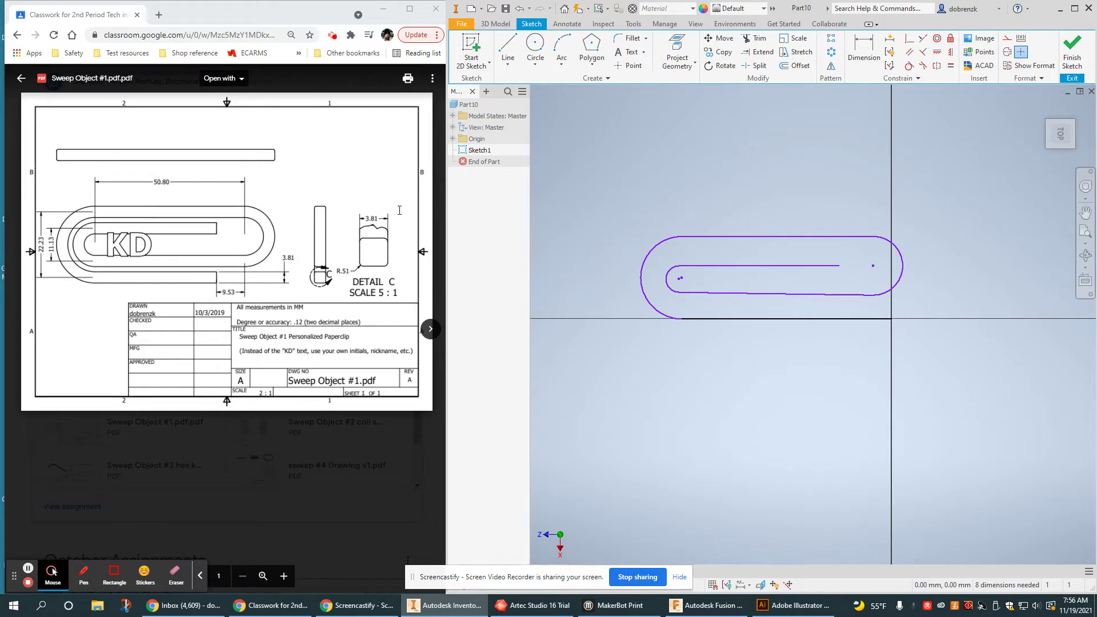
Make the small inner left arc concentric with the outer left arc
left_click(938, 39)
left_click(667, 276)
left_click(654, 249)
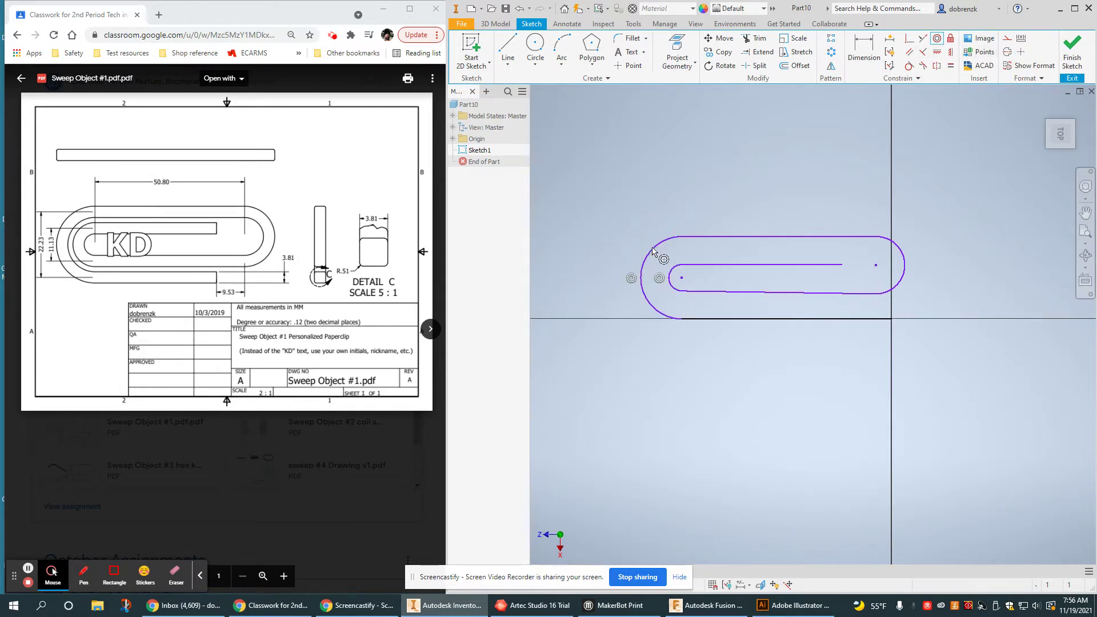
right_click(937, 244)
left_click(972, 207)
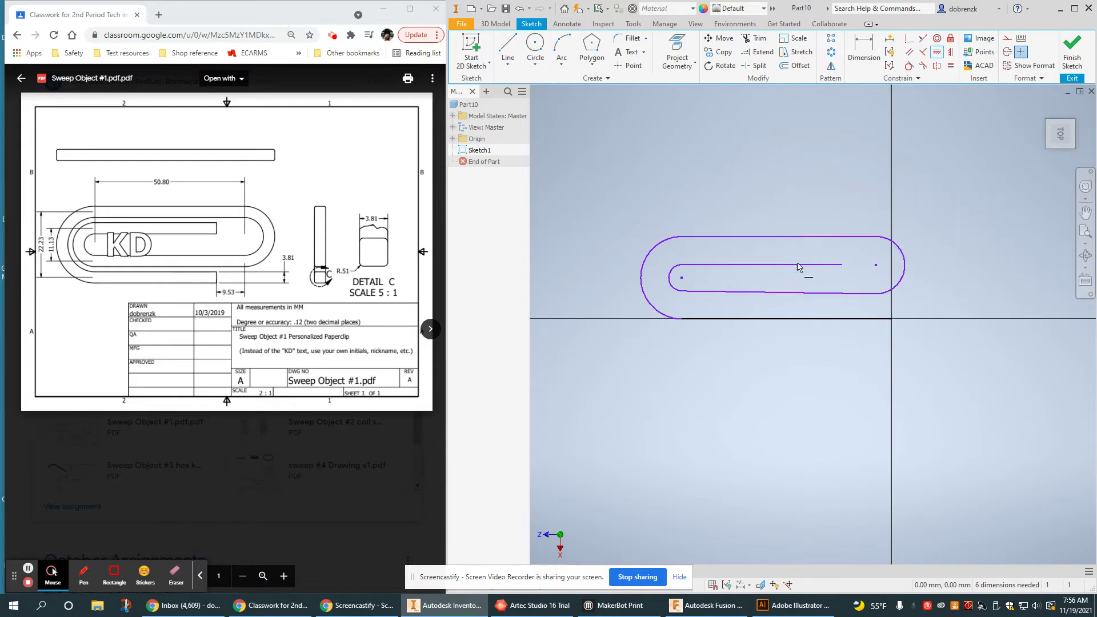
Constrain the inner bottom line to be horizontal
left_click(811, 294)
right_click(808, 173)
left_click(833, 164)
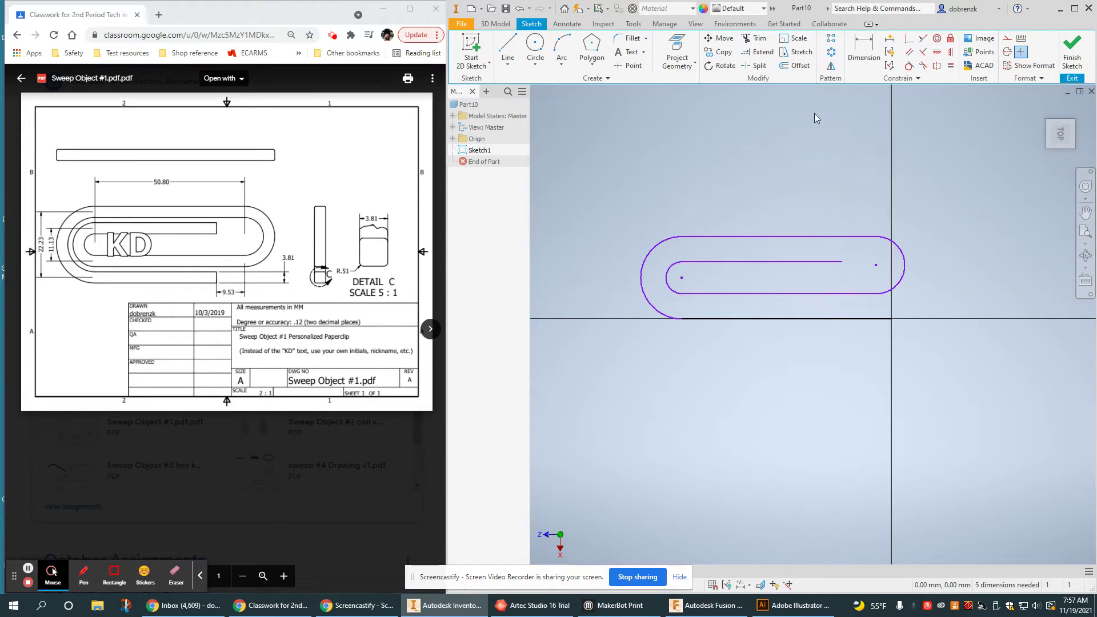
left_click(855, 44)
Dimension the inner height as 11.13 and the outer height as 22.23
left_click(695, 262)
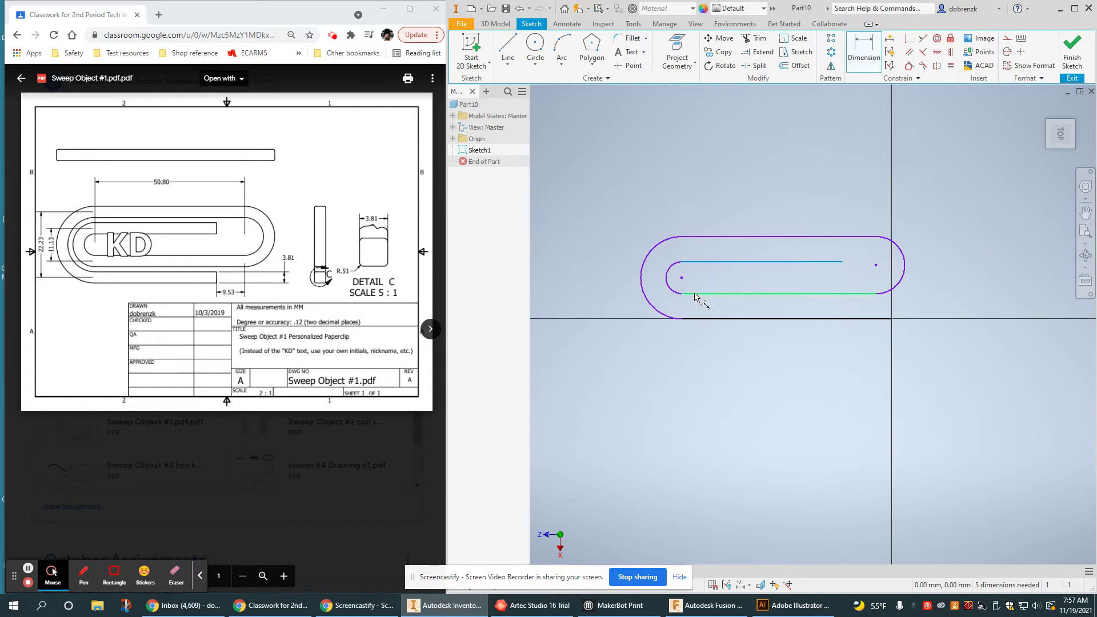
left_click(698, 294)
left_click(592, 276)
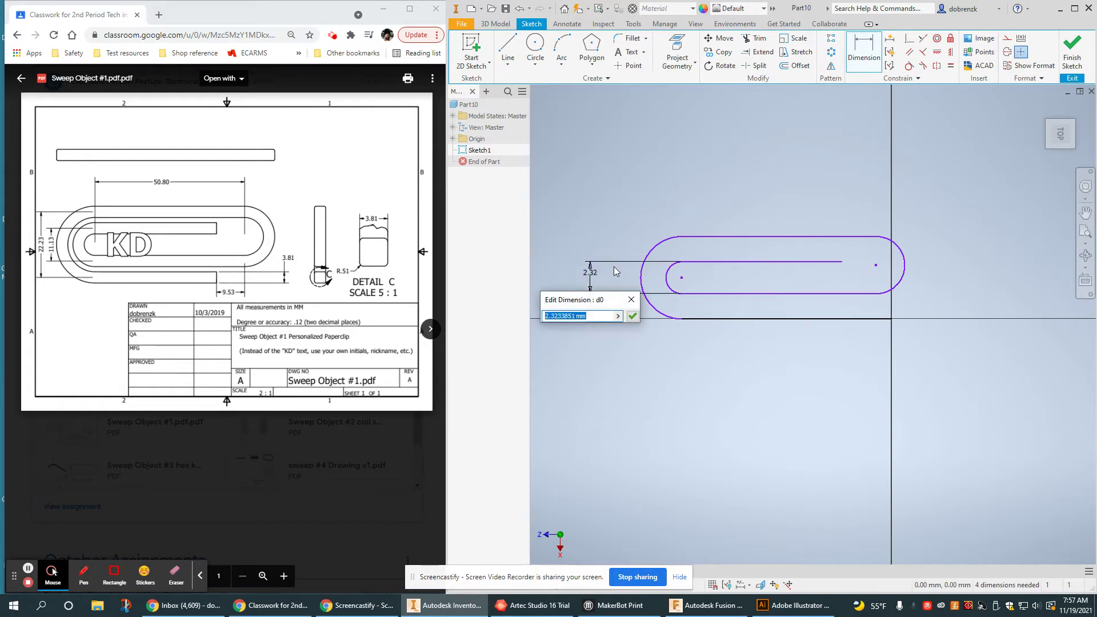
type("11.13")
key("Return")
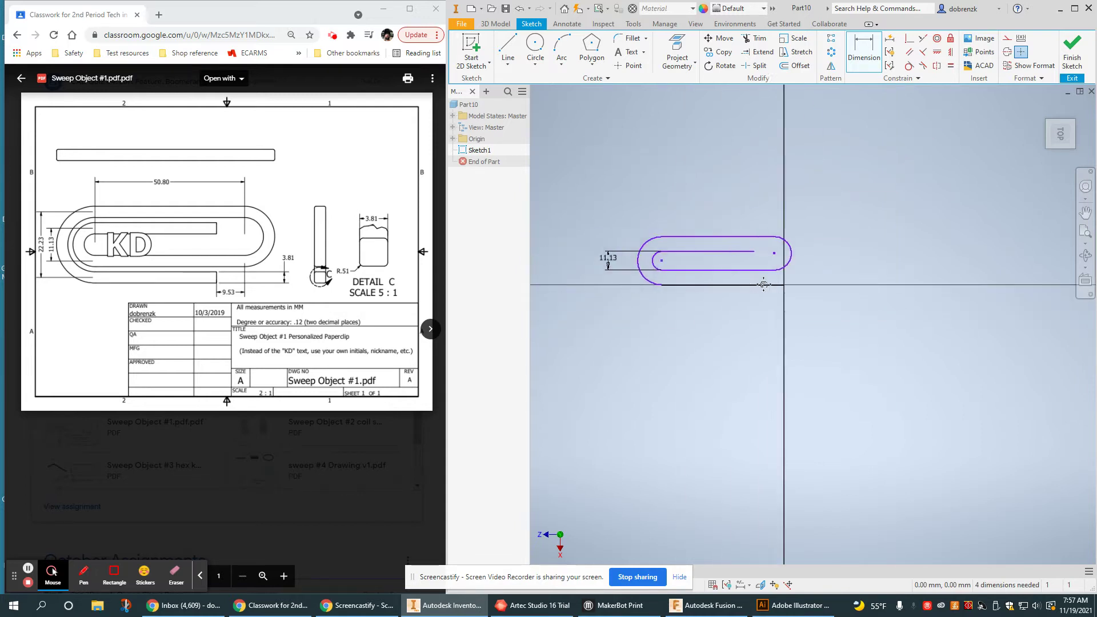
scroll(698, 240, "up", 5)
left_click(817, 229)
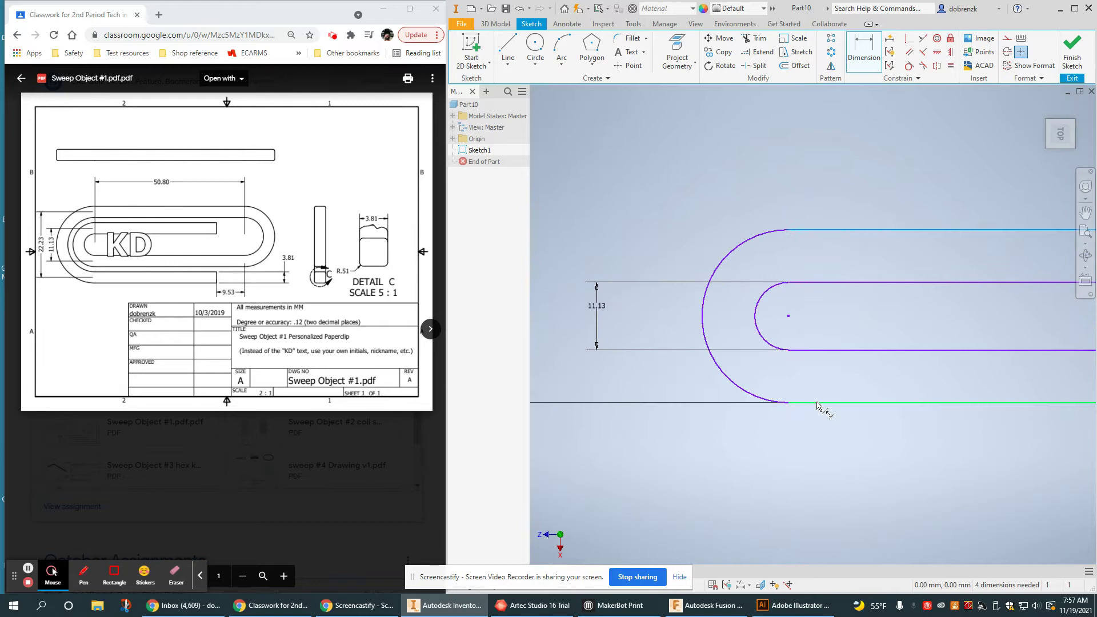
left_click(821, 403)
left_click(549, 298)
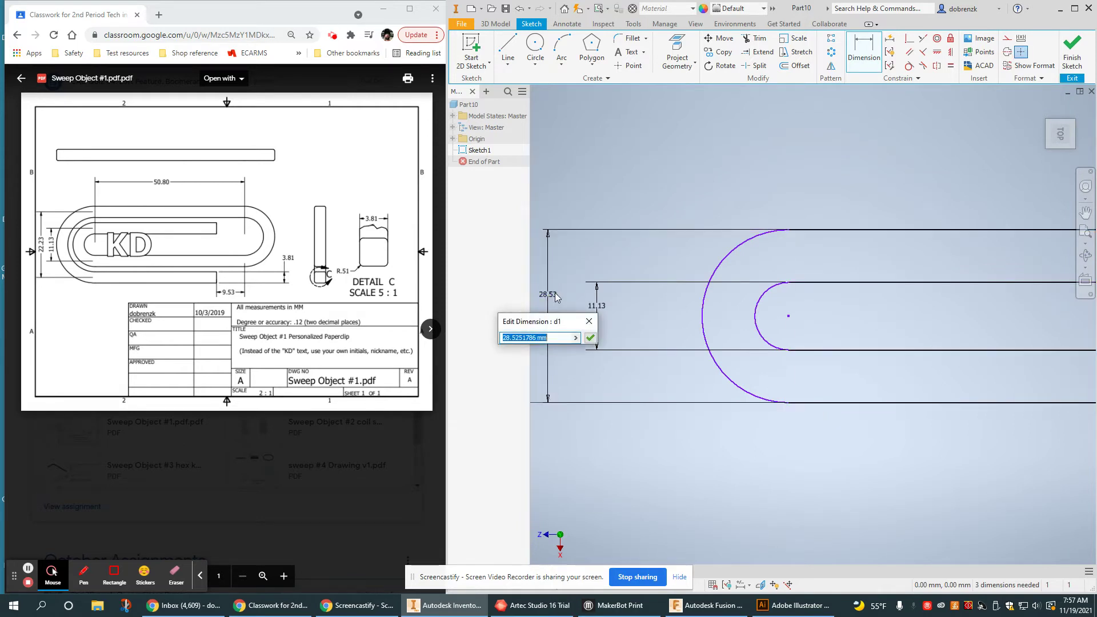
key("Return")
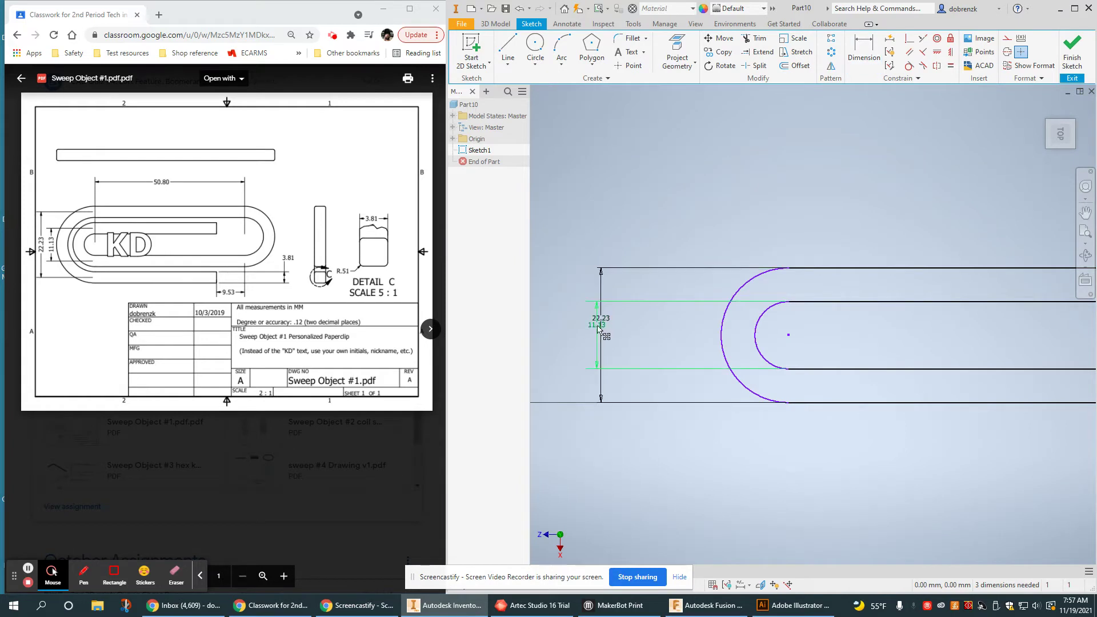
left_click(641, 332)
middle_click_drag(784, 351, 744, 338)
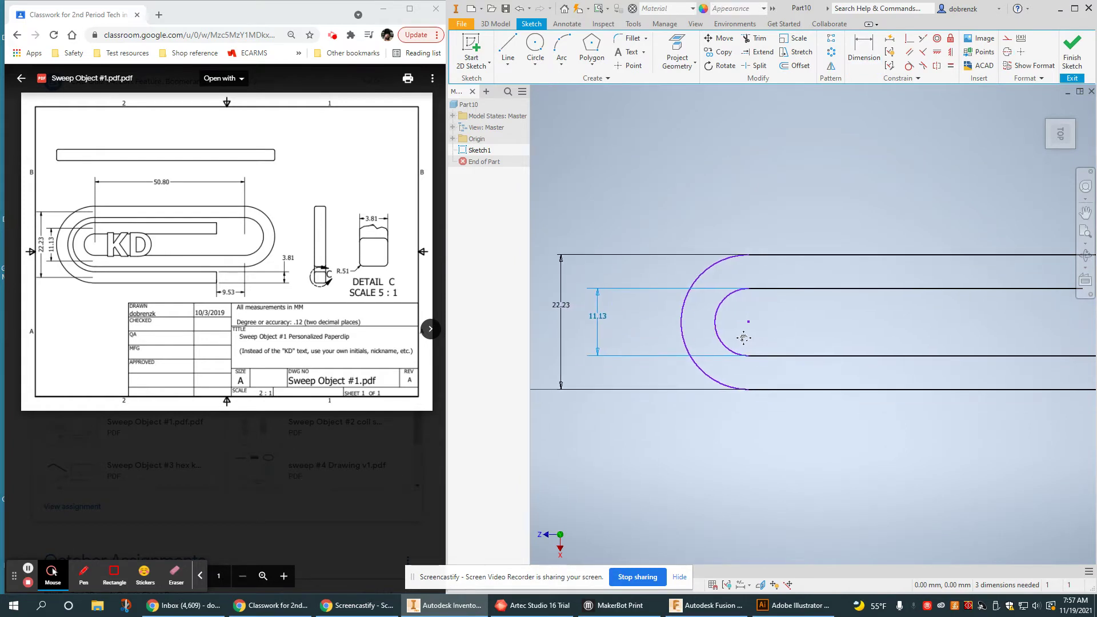
middle_click_drag(876, 397, 722, 384)
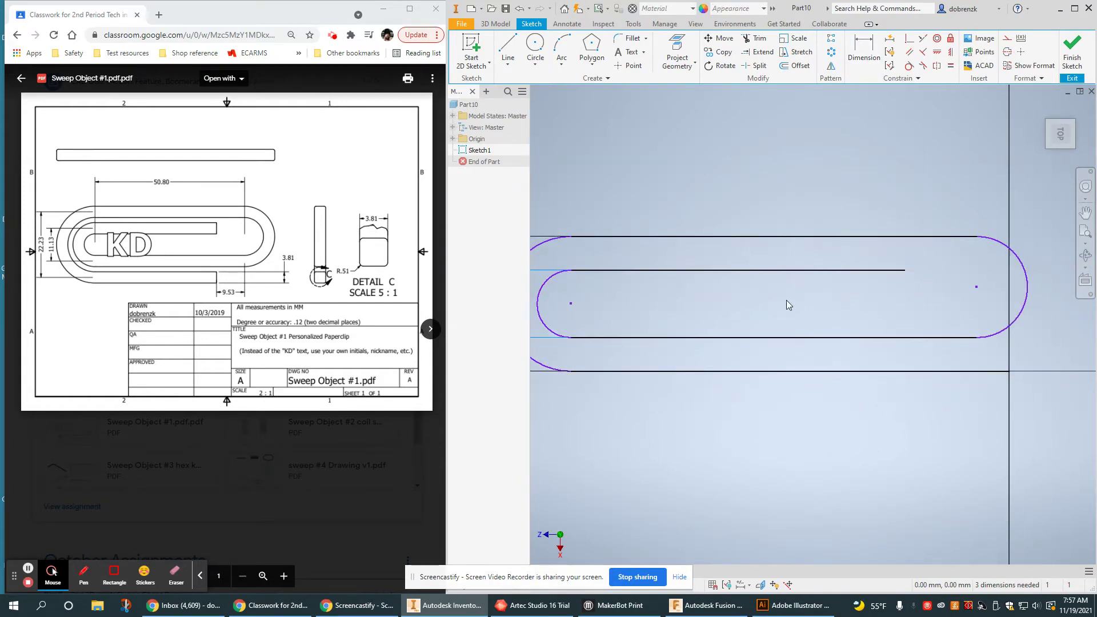
Set the distance between the left and right arc centres to 50.8
left_click(864, 52)
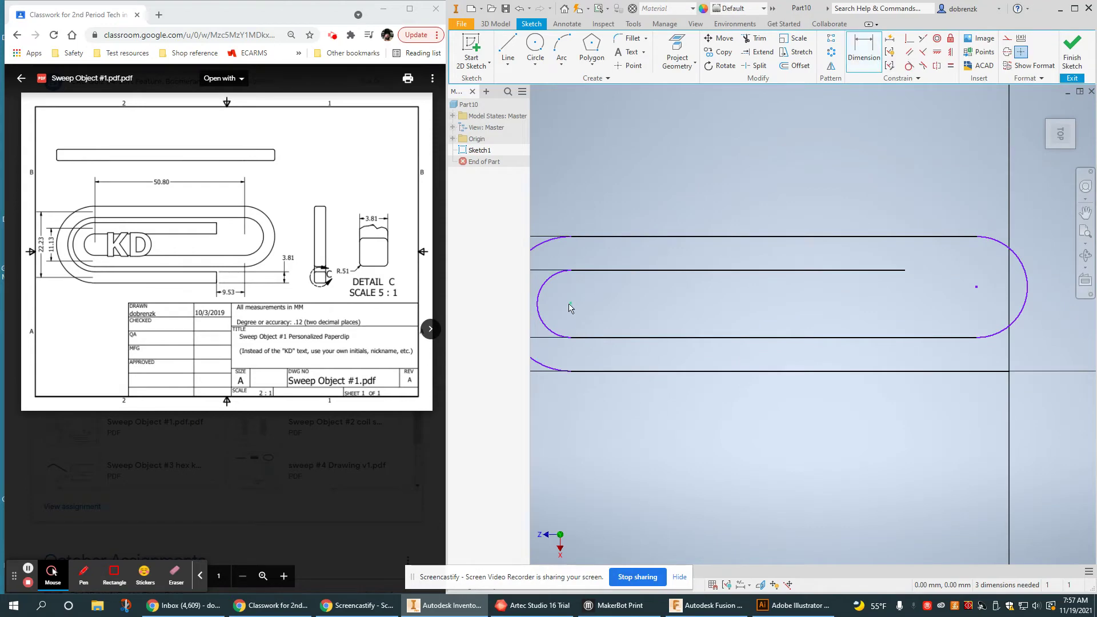
left_click(571, 304)
left_click(976, 286)
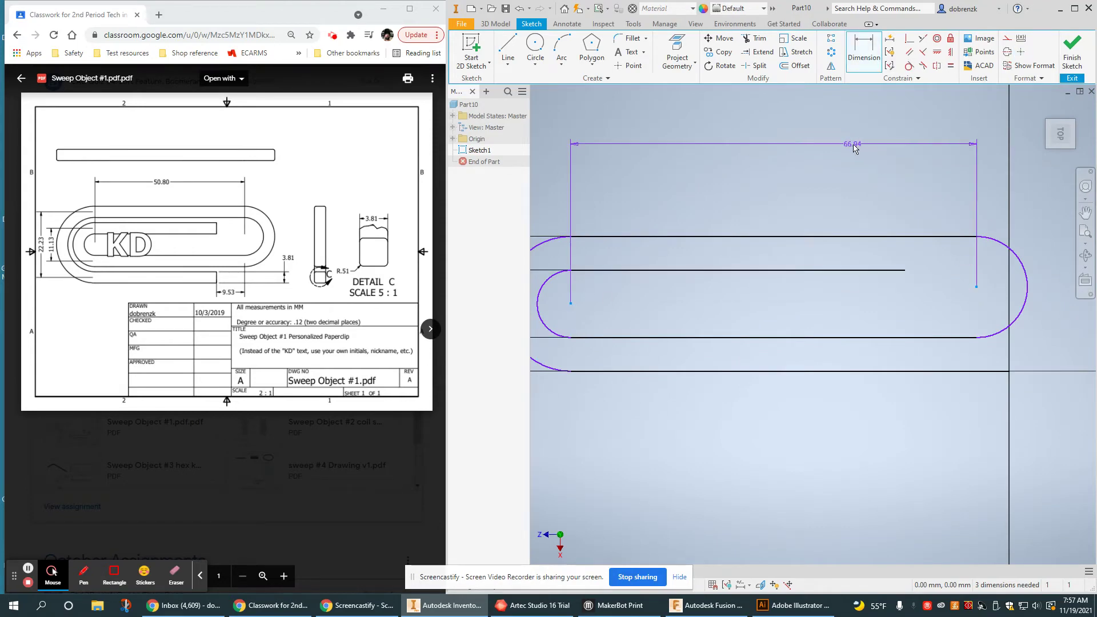
left_click(763, 131)
type("50.8")
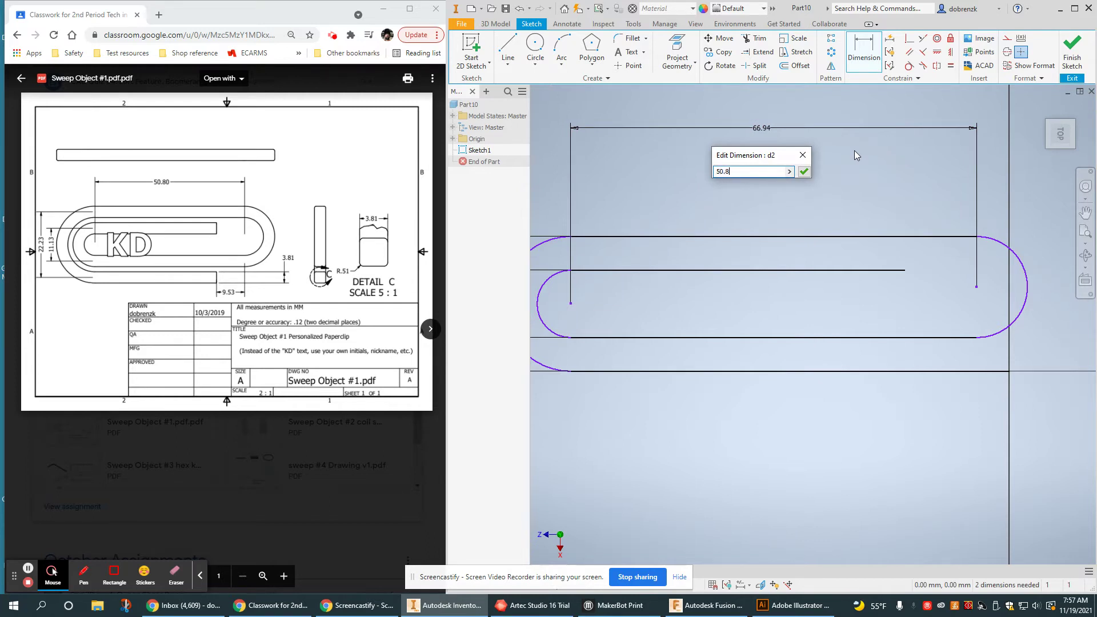
key("Return")
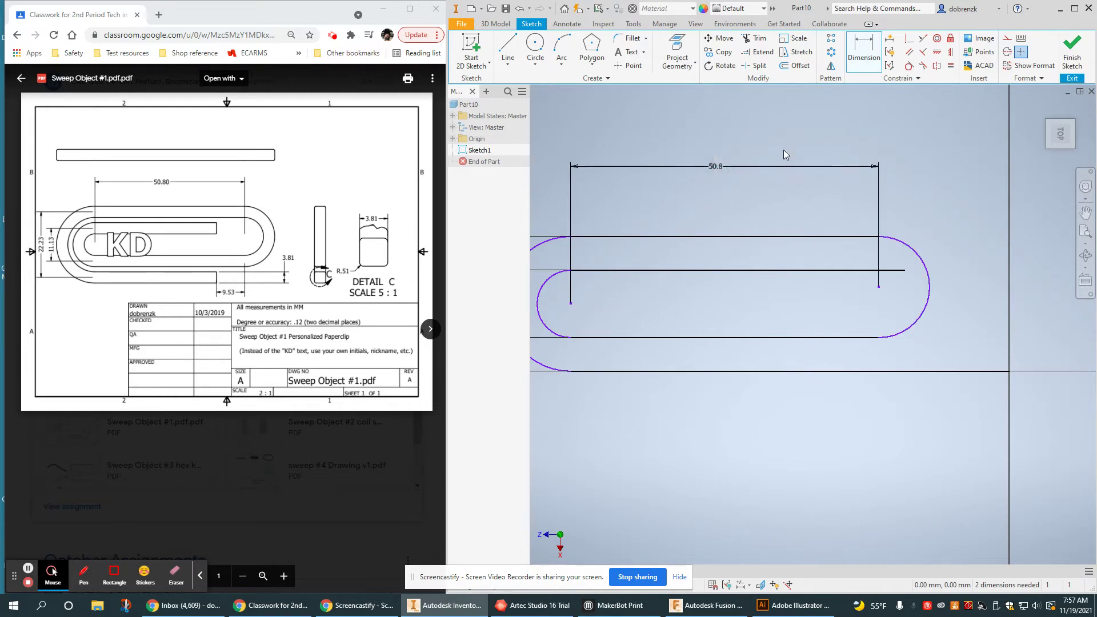
middle_click_drag(791, 306, 826, 258)
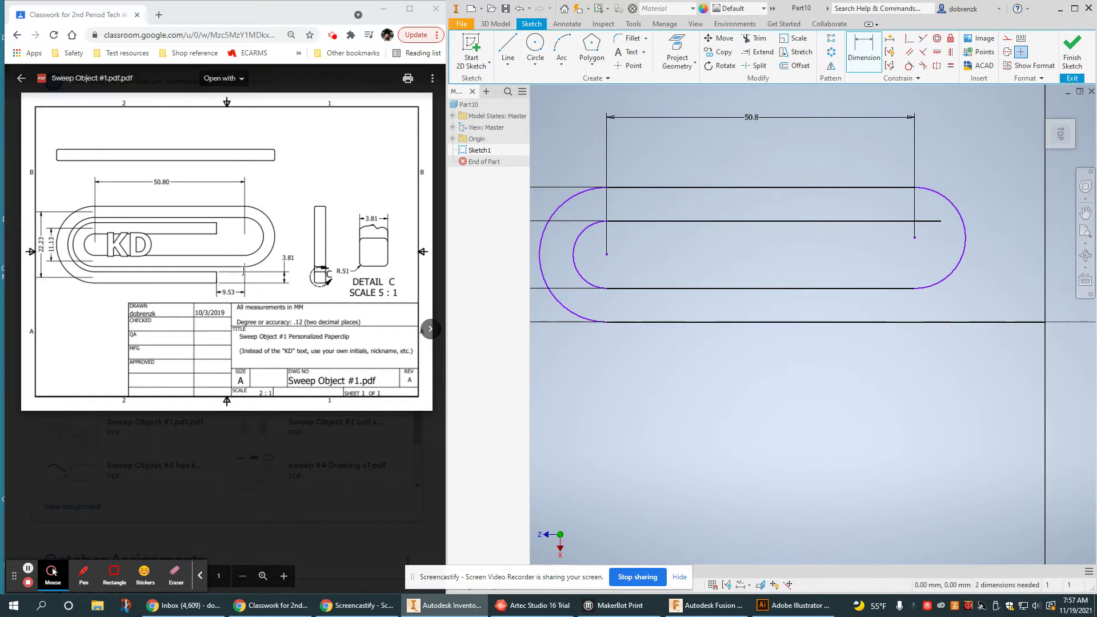
middle_click_drag(847, 387, 762, 379)
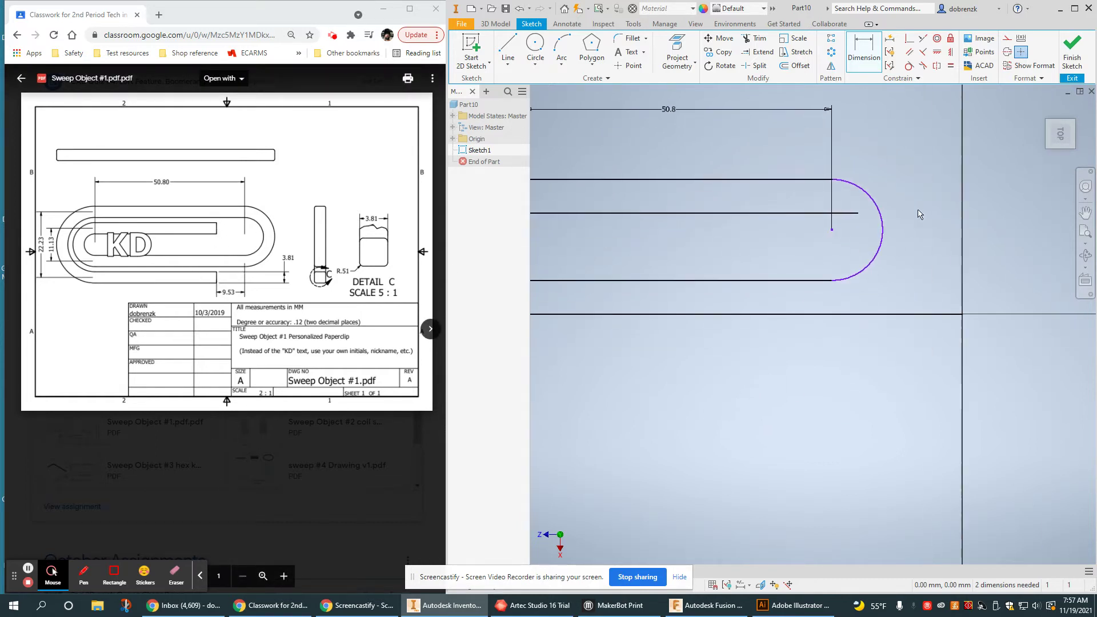
key("Escape")
mouse_move(834, 233)
middle_mouse_down()
mouse_move(987, 233)
mouse_move(926, 342)
mouse_move(956, 443)
middle_mouse_up()
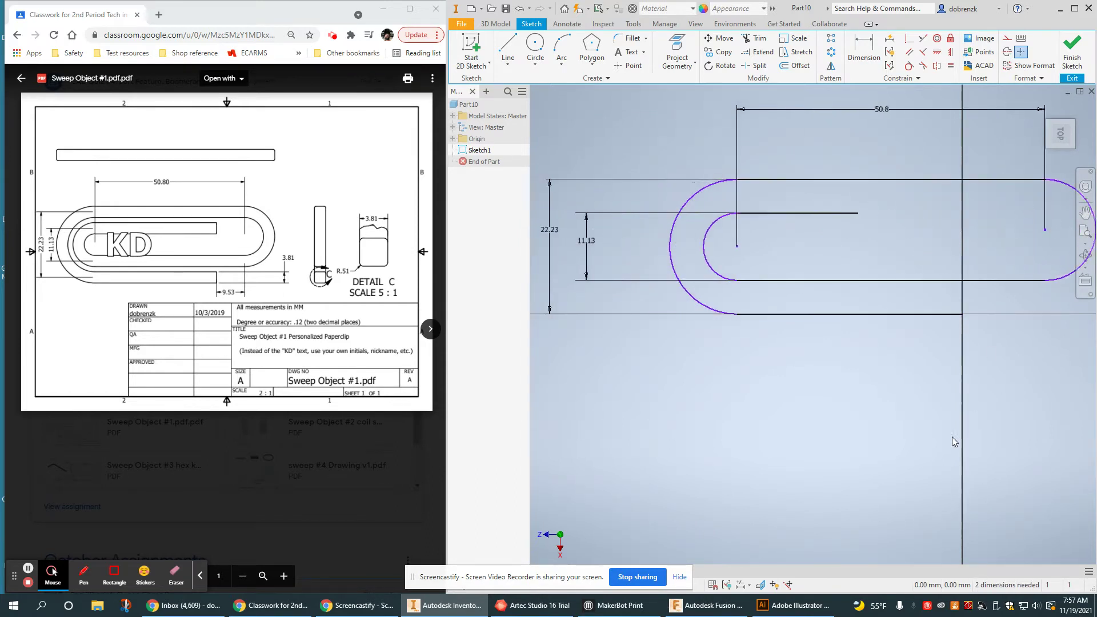
scroll(956, 444, "down", 1)
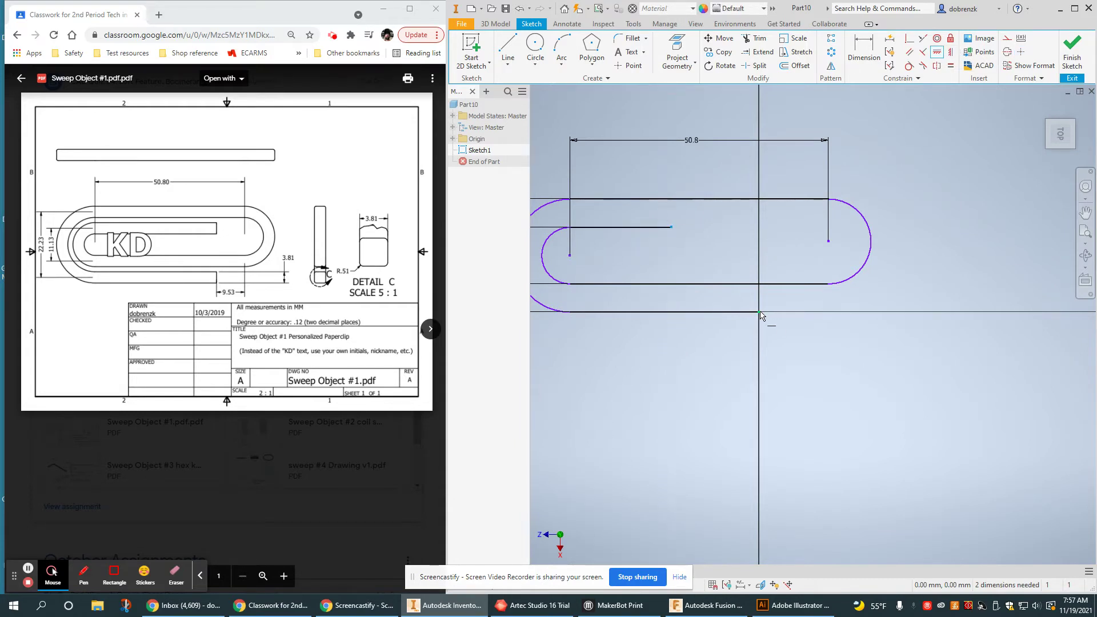
Dimension the axis-to-arc-centre offset as 9.53
key("d")
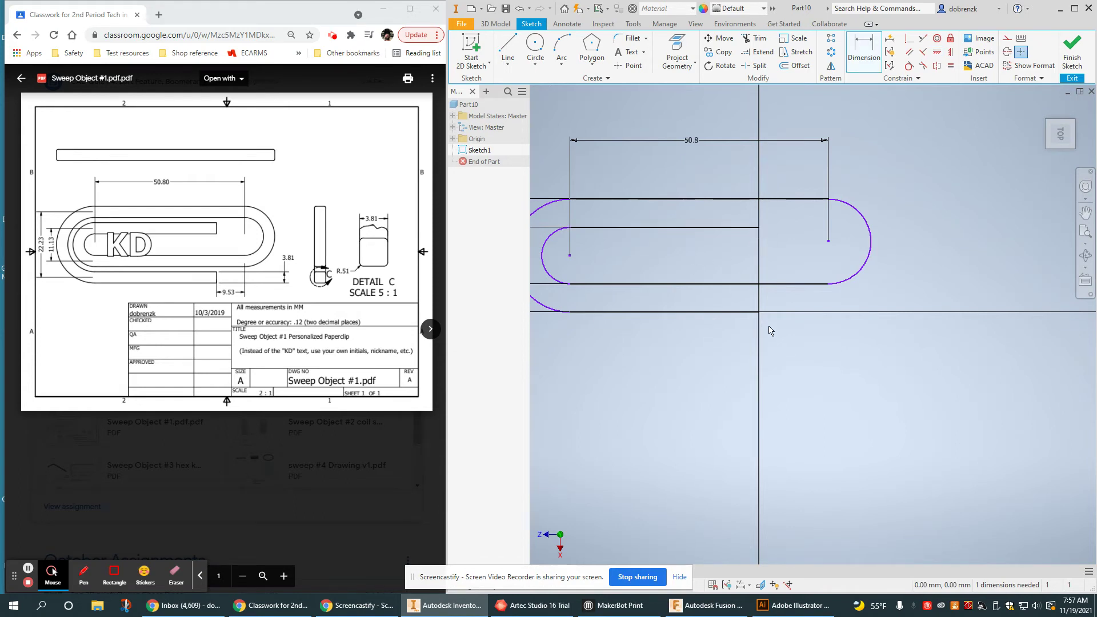
left_click(828, 242)
left_click(794, 366)
type("9.53")
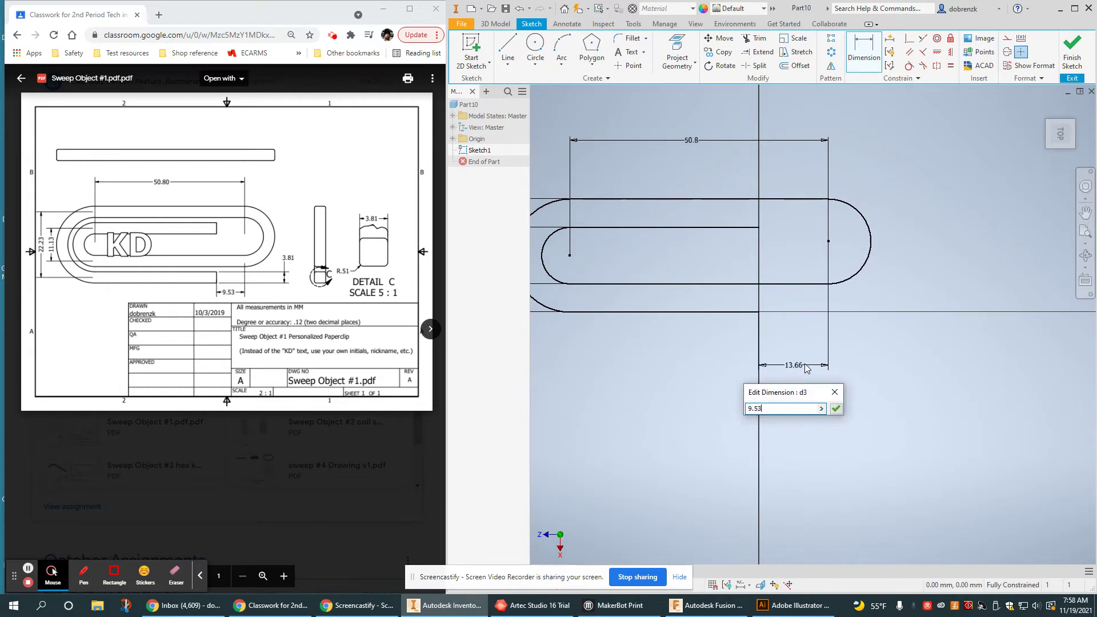
key("Return")
scroll(679, 399, "up", 3)
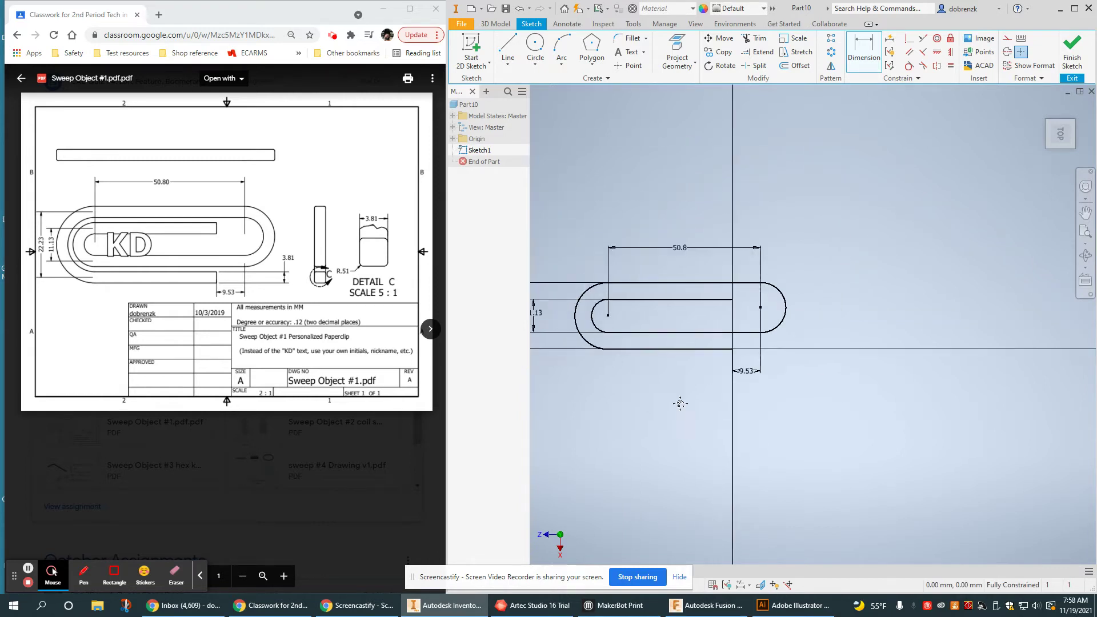
middle_click_drag(619, 452, 703, 314)
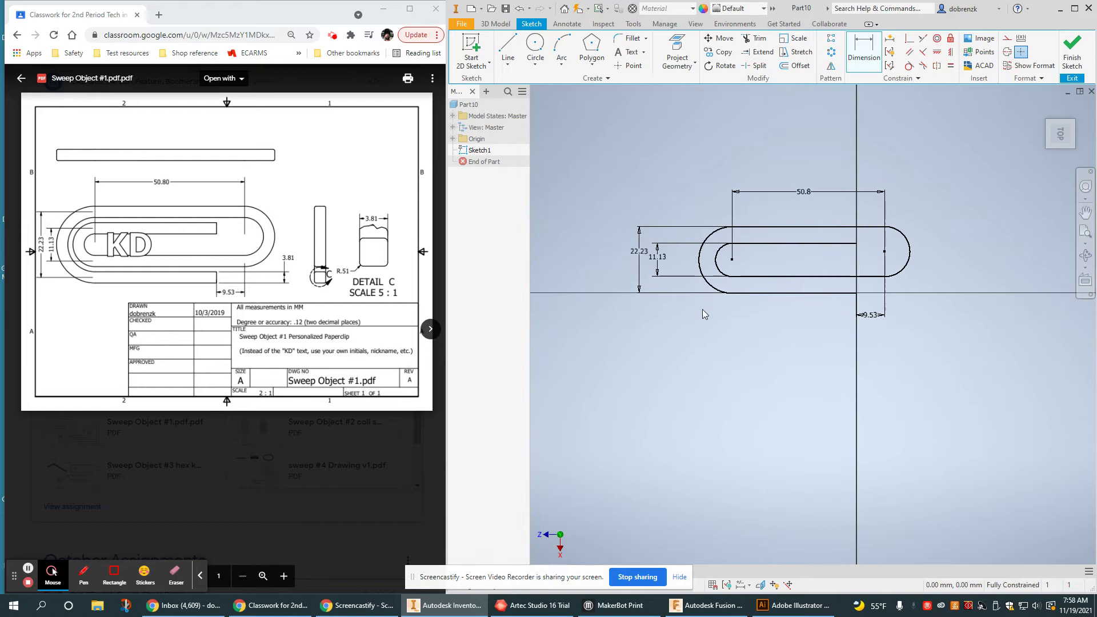
Finish Sketch1 and create Sketch2 on the plane crossing the paperclip path
left_click(1072, 55)
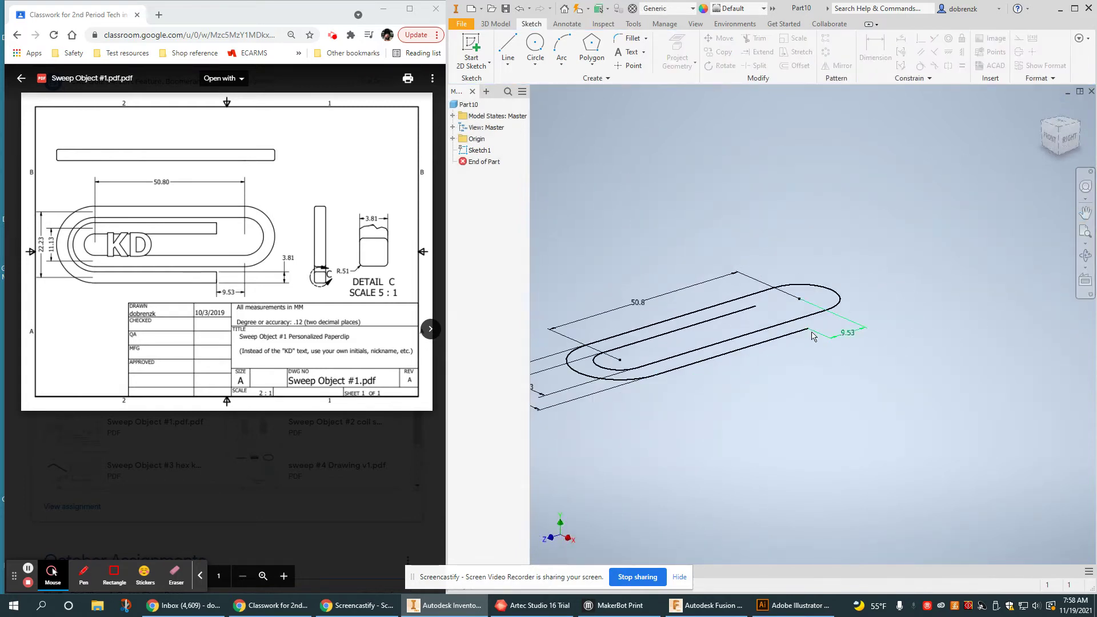
mouse_move(806, 335)
middle_mouse_down("shift")
mouse_move(710, 362)
mouse_move(719, 348)
middle_mouse_up("shift")
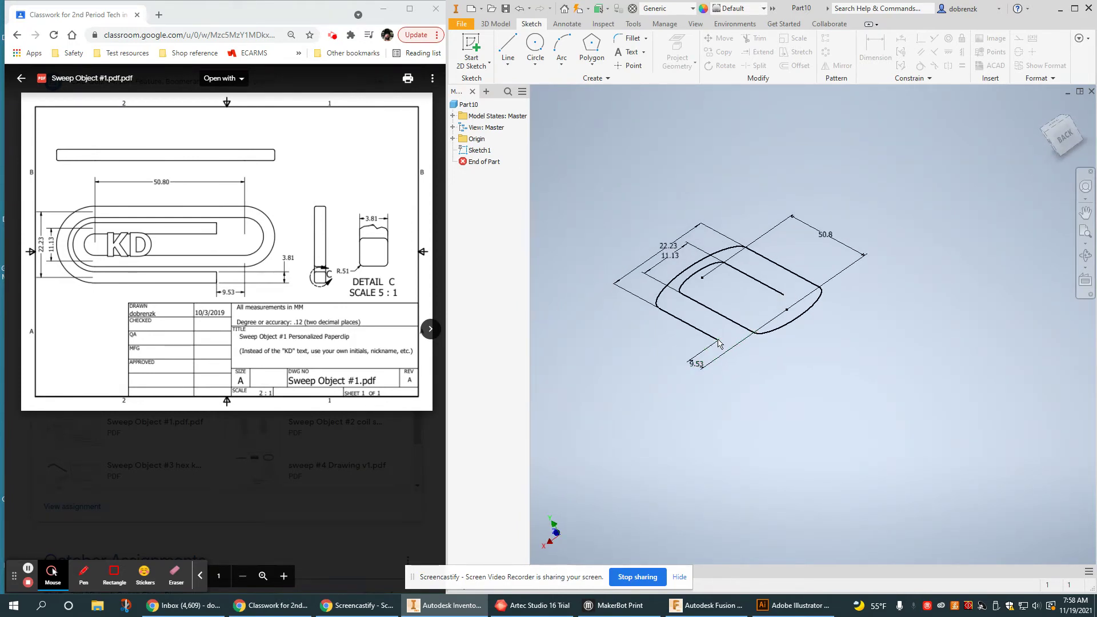
left_click(474, 45)
mouse_move(888, 400)
middle_mouse_down("shift")
mouse_move(868, 320)
mouse_move(790, 340)
mouse_move(788, 363)
middle_mouse_up("shift")
scroll(870, 247, "up", 5)
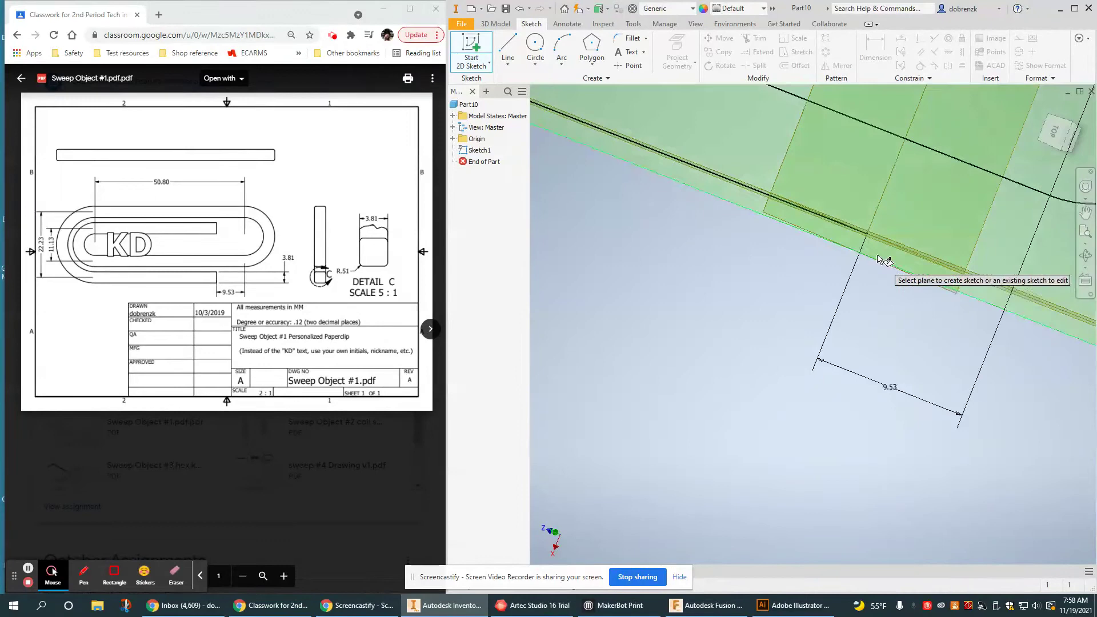
middle_click_drag(869, 247, 901, 244, "shift")
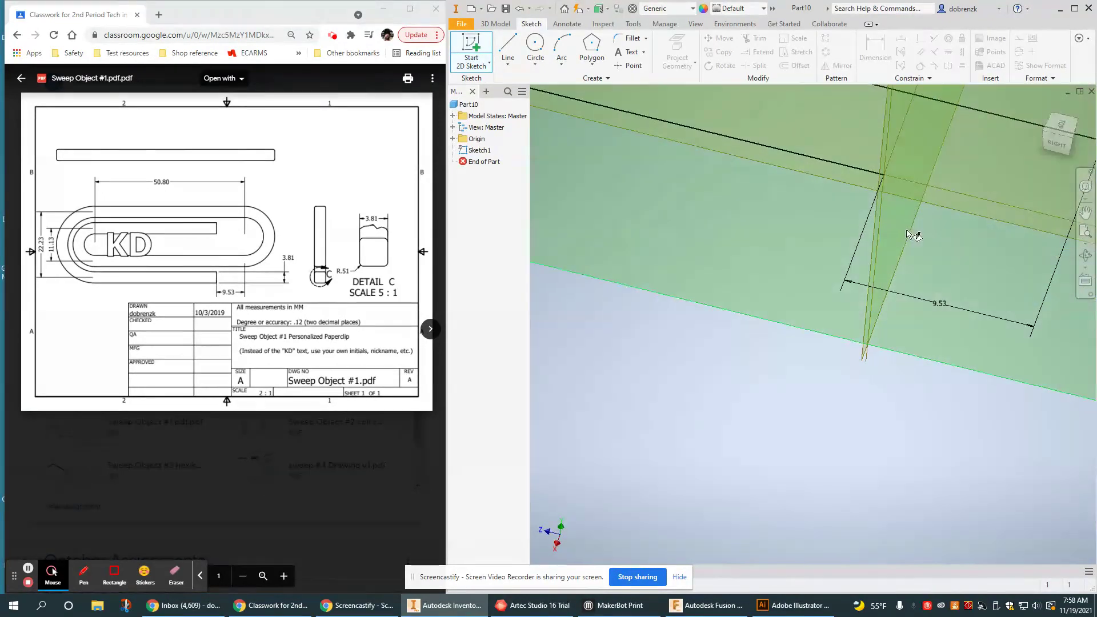
scroll(900, 242, "down", 5)
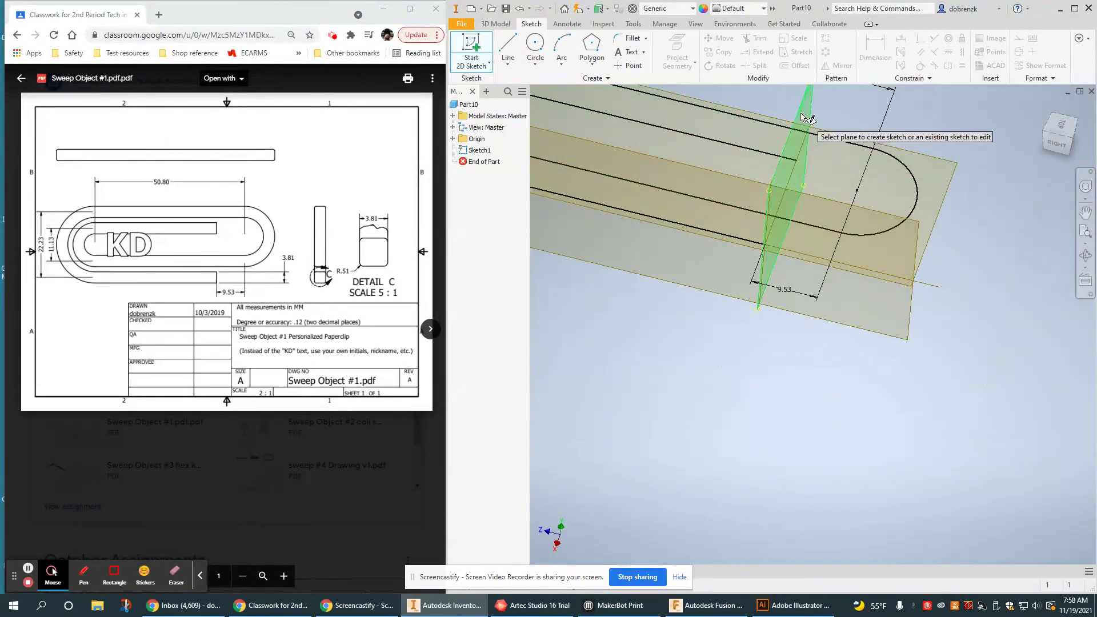
left_click(800, 107)
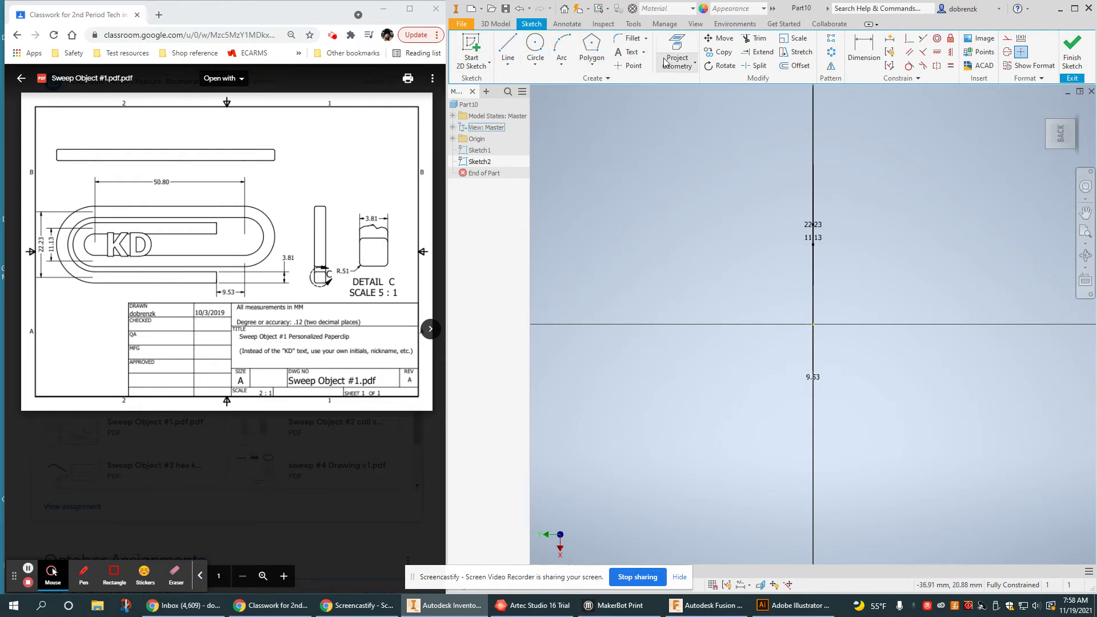
Draw a centre-point square centred on the sketch origin
left_click(592, 63)
left_click(612, 131)
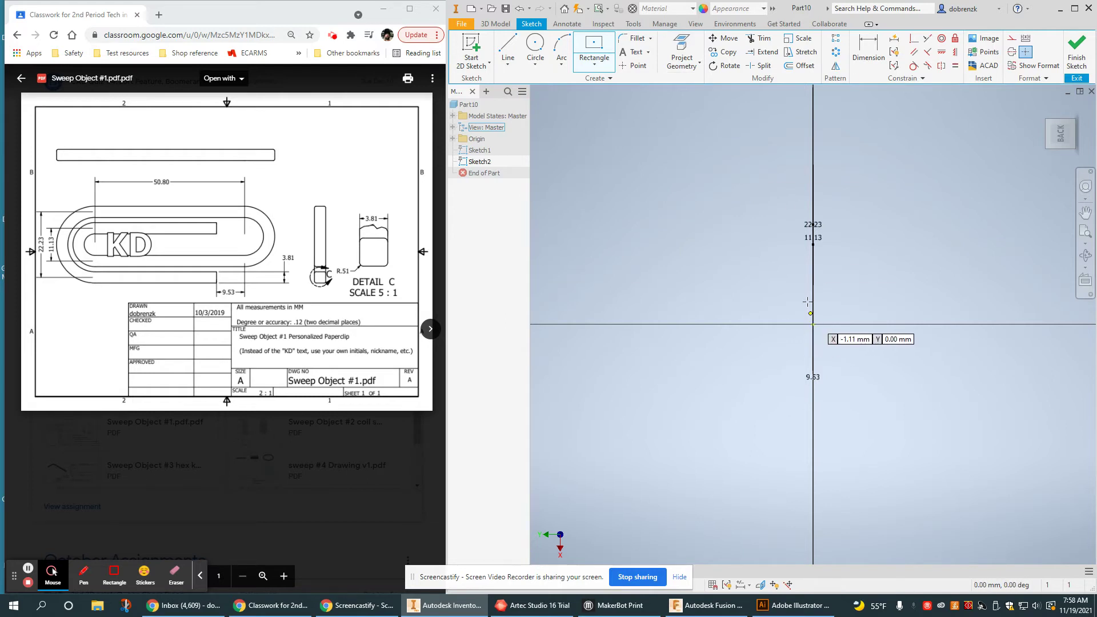
left_click(813, 324)
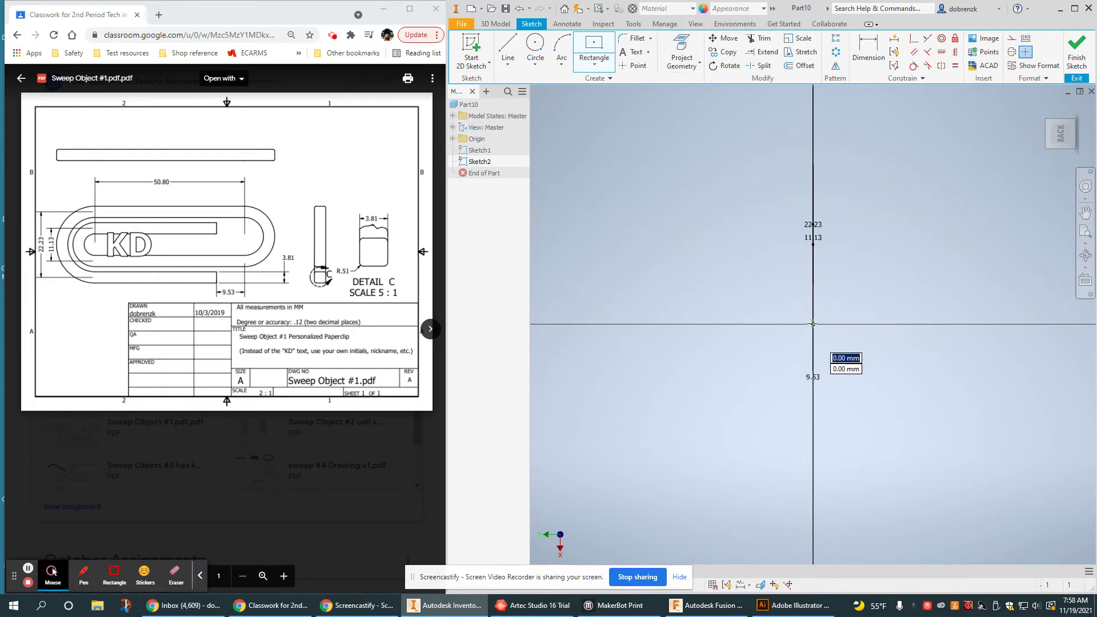
left_click(844, 294)
scroll(771, 297, "down", 4)
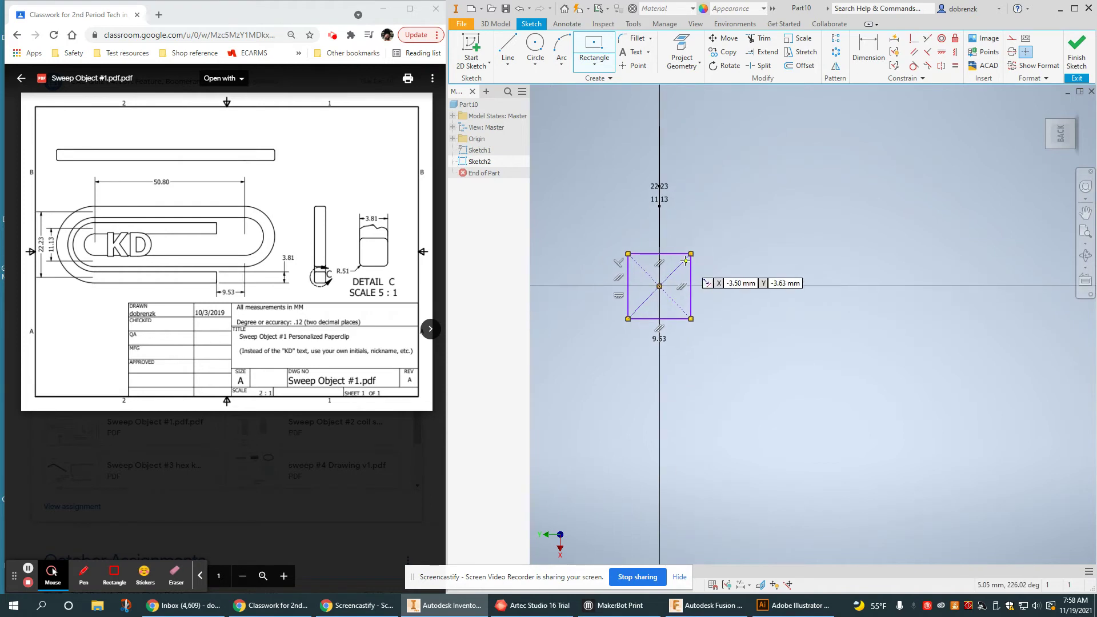
middle_click_drag(682, 278, 762, 270)
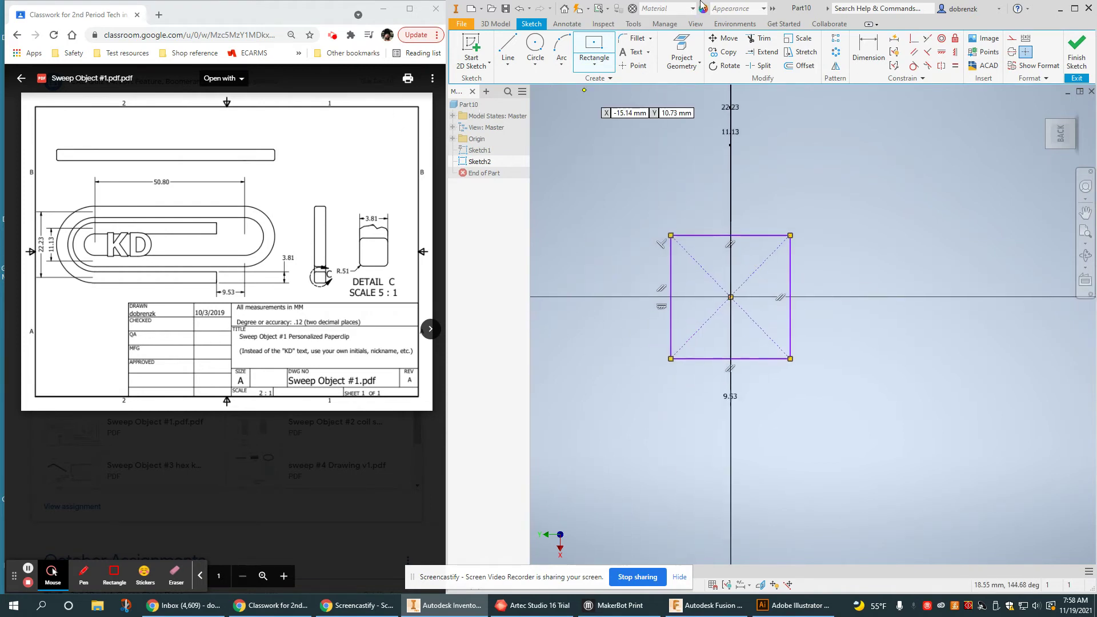
Round all four corners of the square with 0.51 fillets
left_click(634, 39)
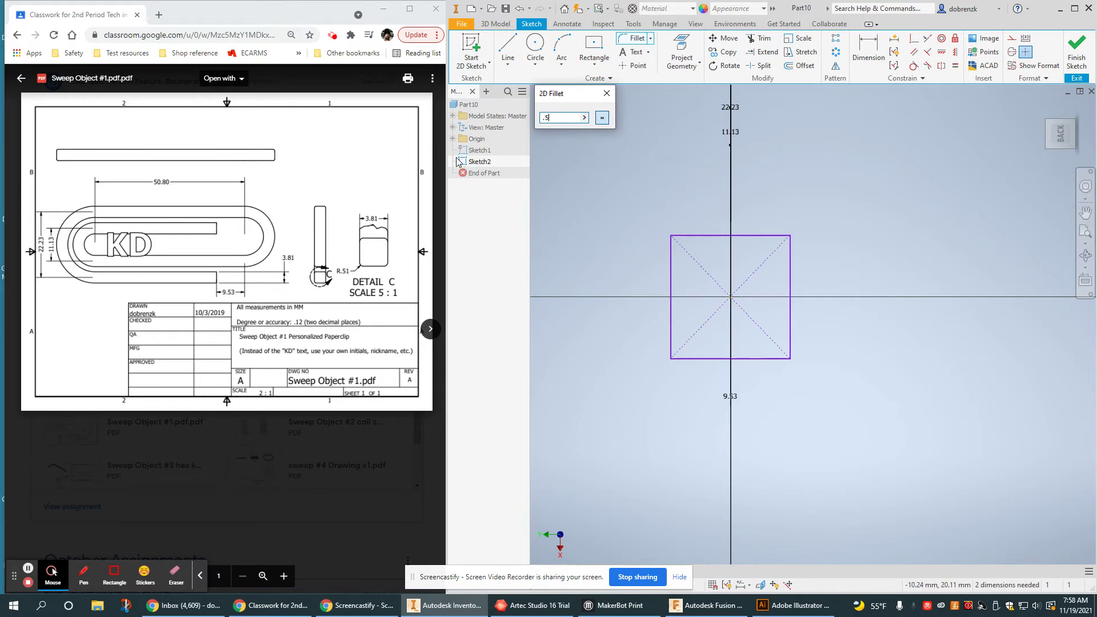
left_click(781, 236)
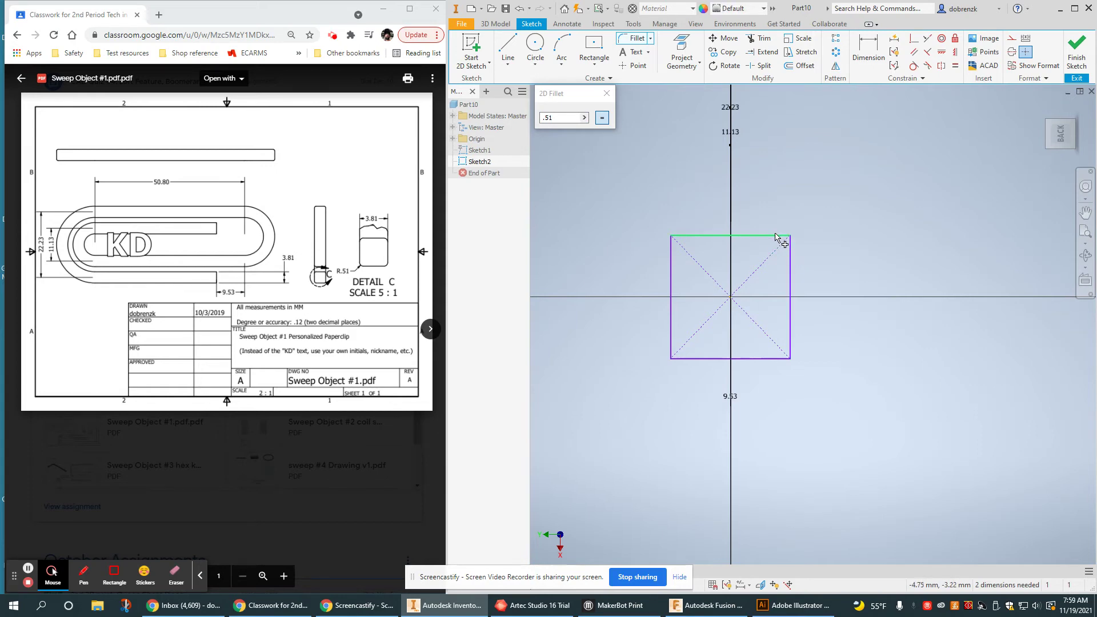
left_click(788, 246)
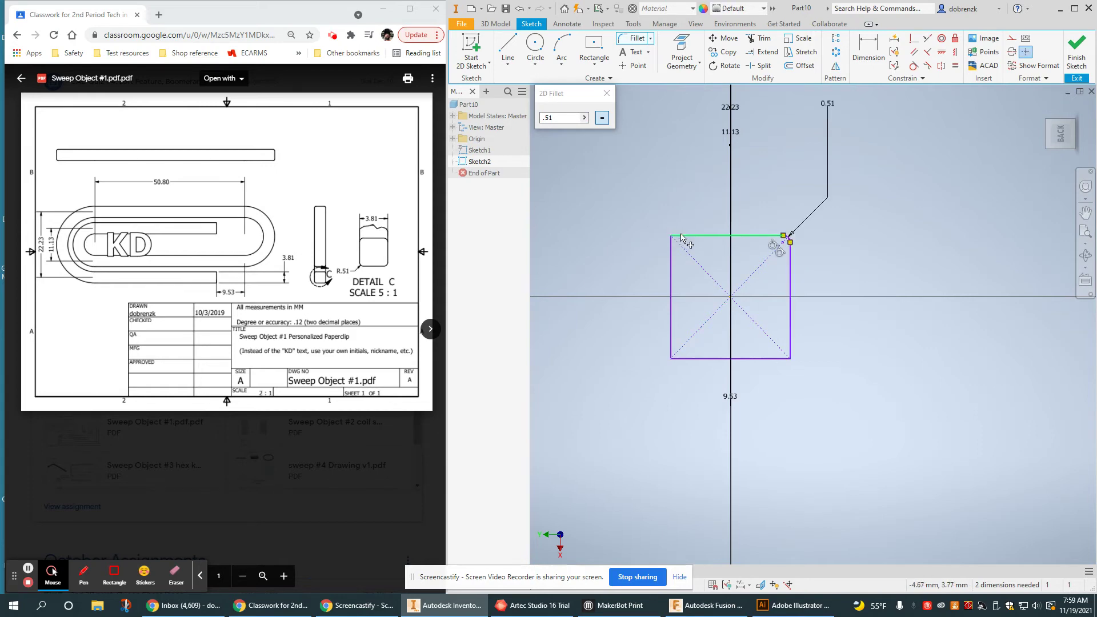
left_click(681, 237)
left_click(682, 301)
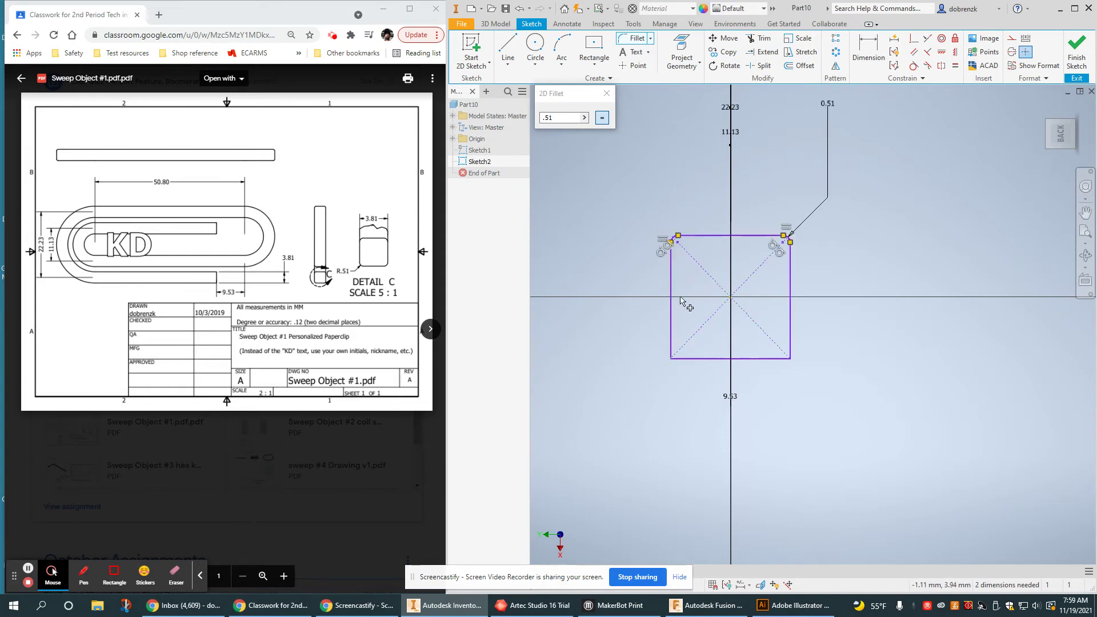
left_click(680, 358)
left_click(791, 351)
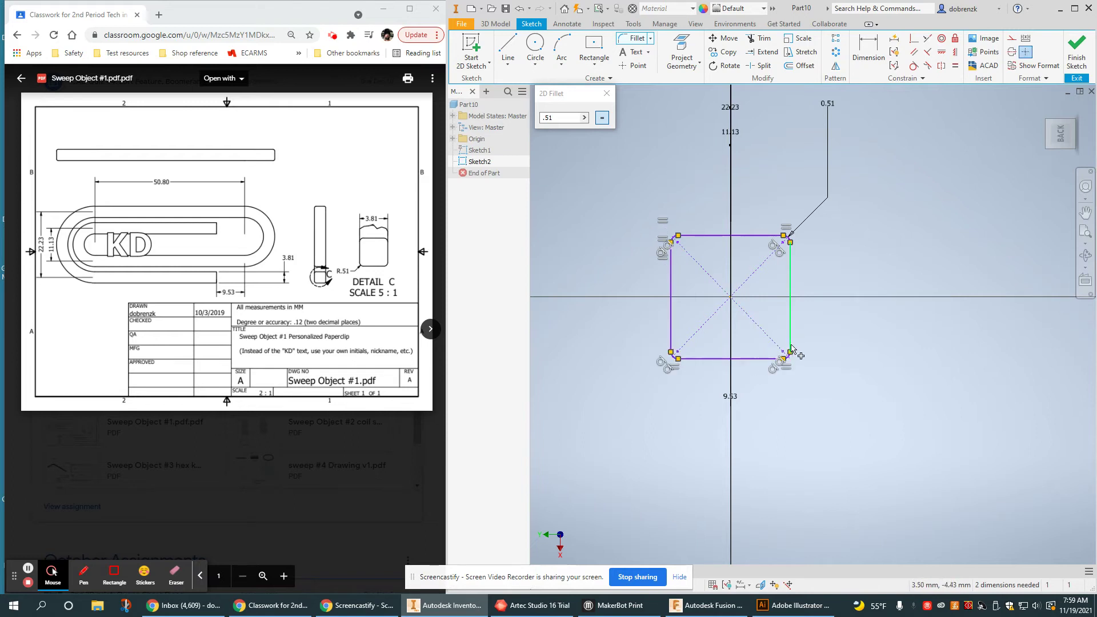
middle_click_drag(753, 347, 715, 325)
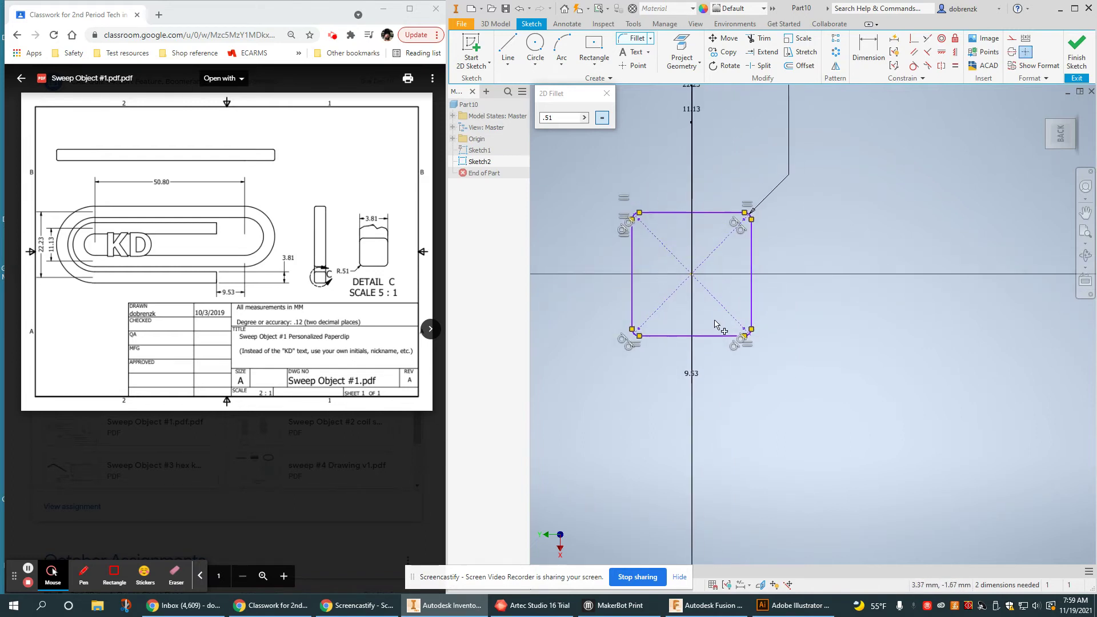
scroll(851, 180, "down", 5)
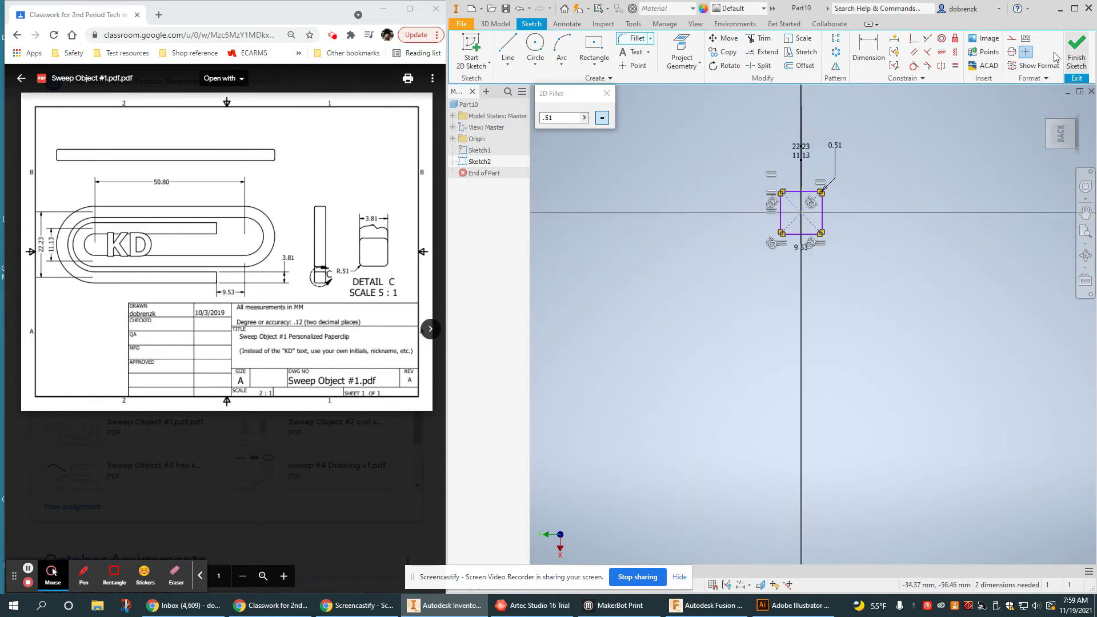
Dimension the profile's width between left and right sides as 3.81
left_click(607, 93)
scroll(824, 218, "up", 7)
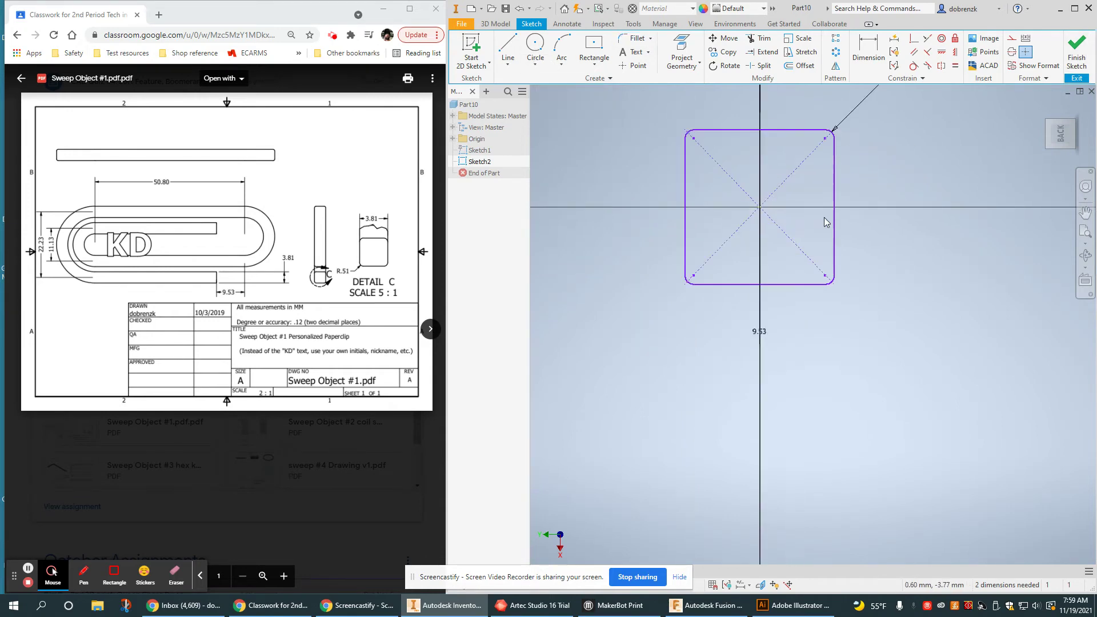
key("d")
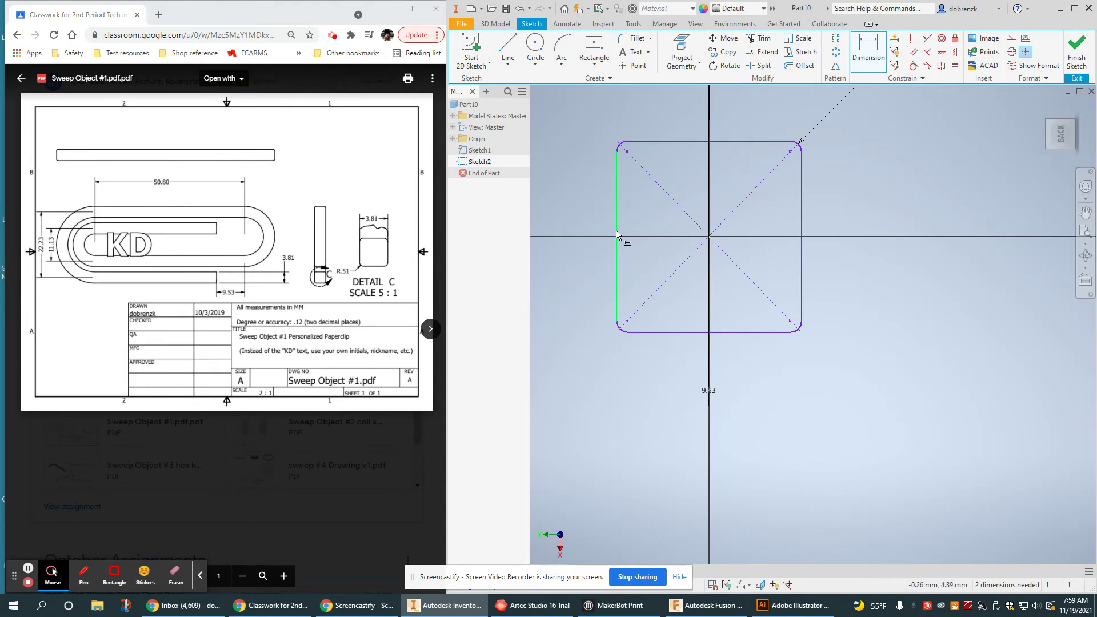
middle_click_drag(618, 235, 605, 315)
left_click(603, 271)
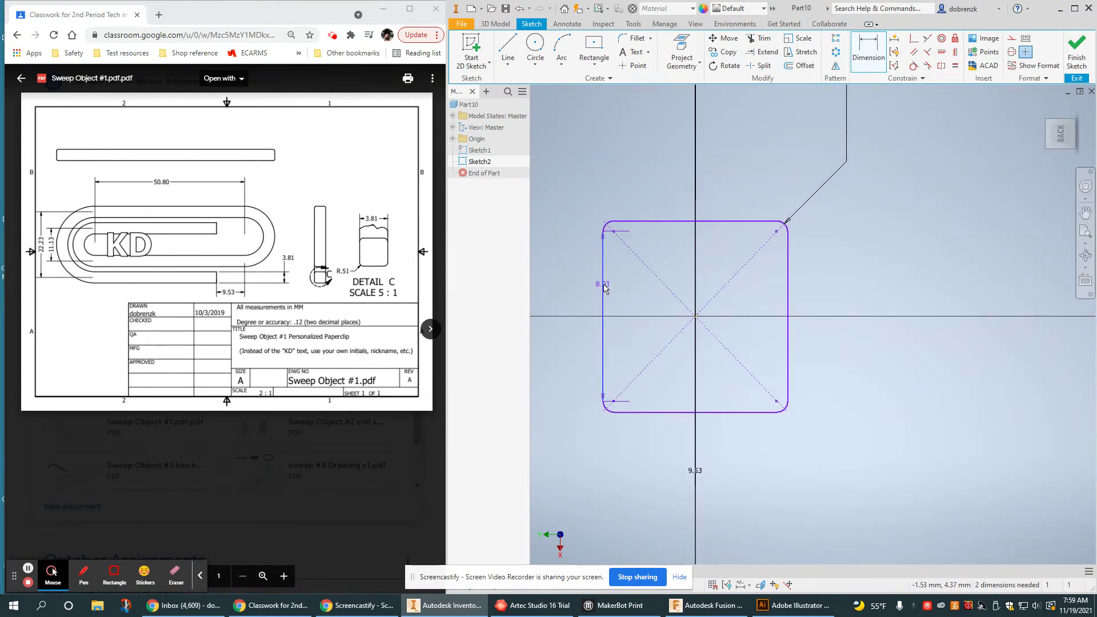
left_click(788, 275)
left_click(694, 175)
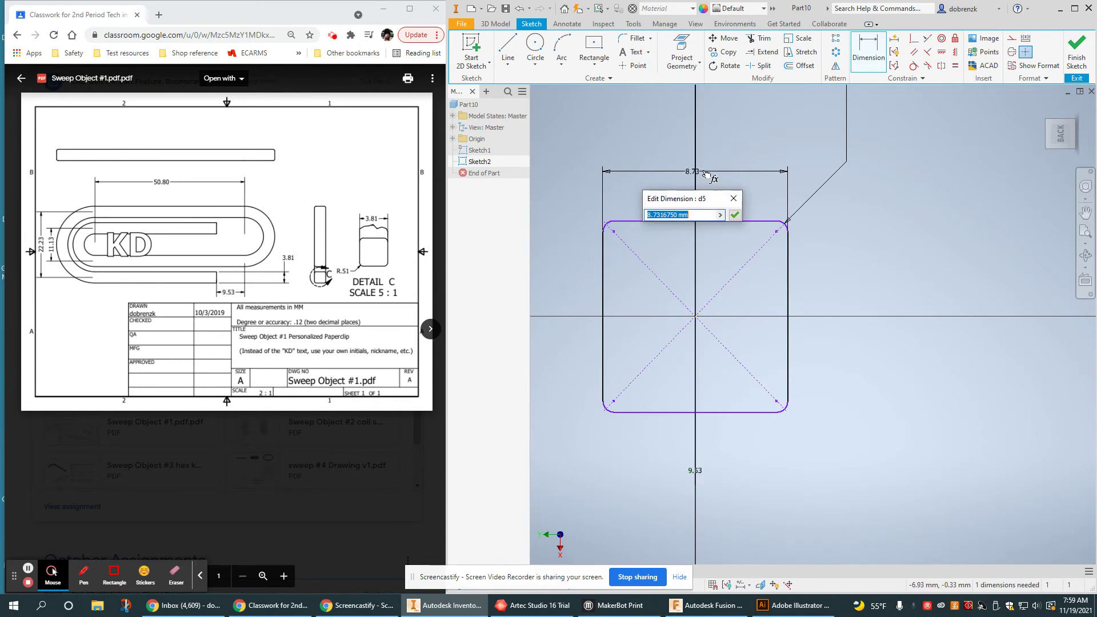
type("3.81")
key("Return")
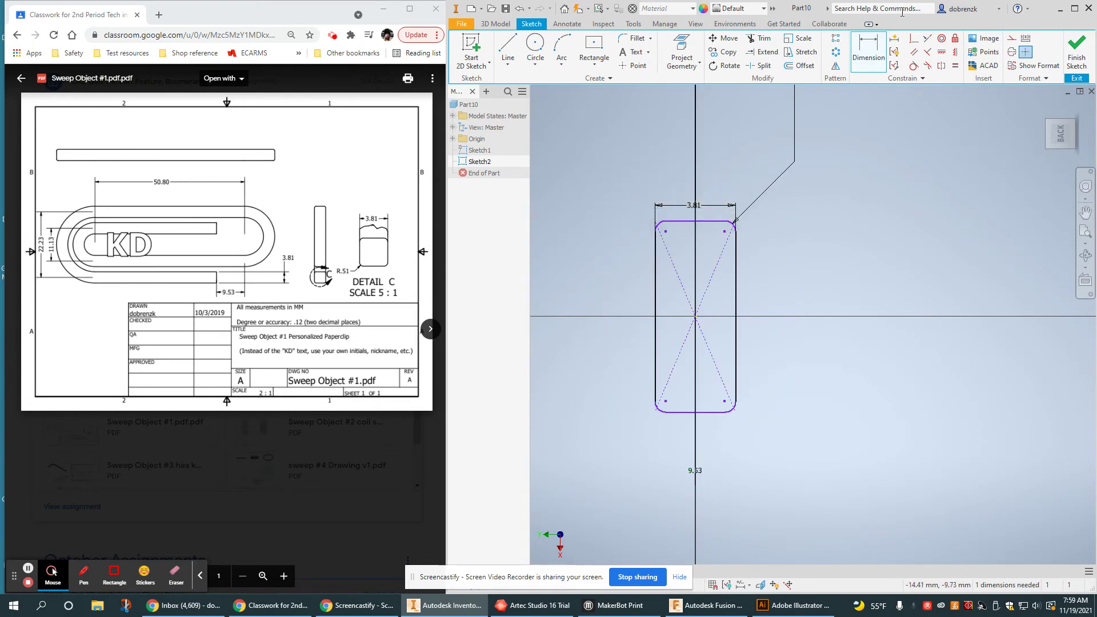
Make the top and right sides equal, then return to the Home view
left_click(956, 66)
left_click(691, 223)
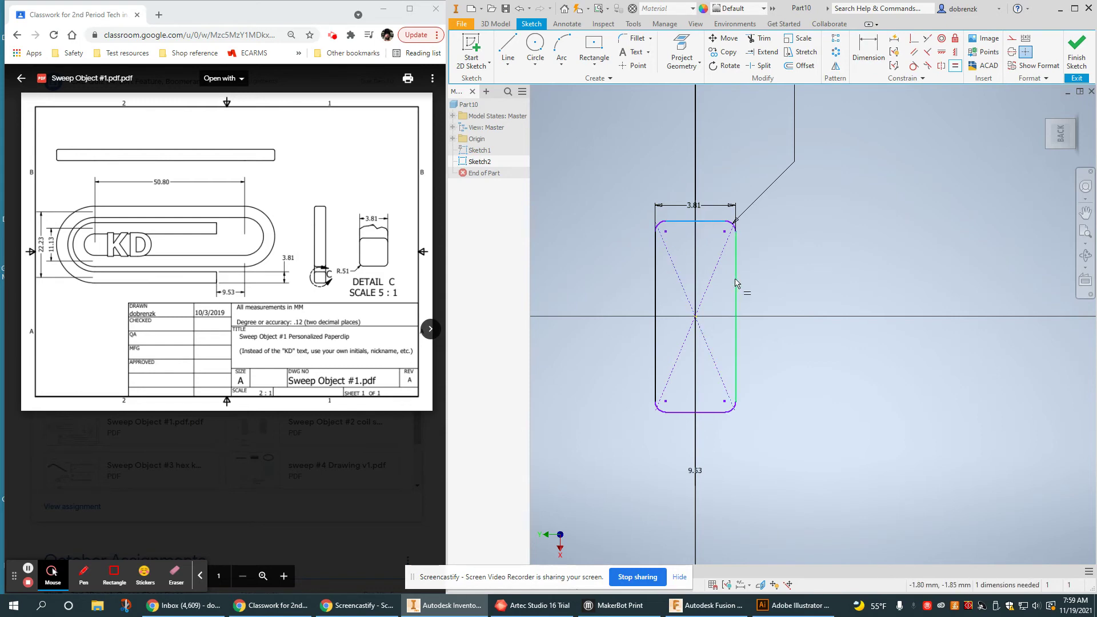
left_click(735, 282)
scroll(695, 341, "down", 2)
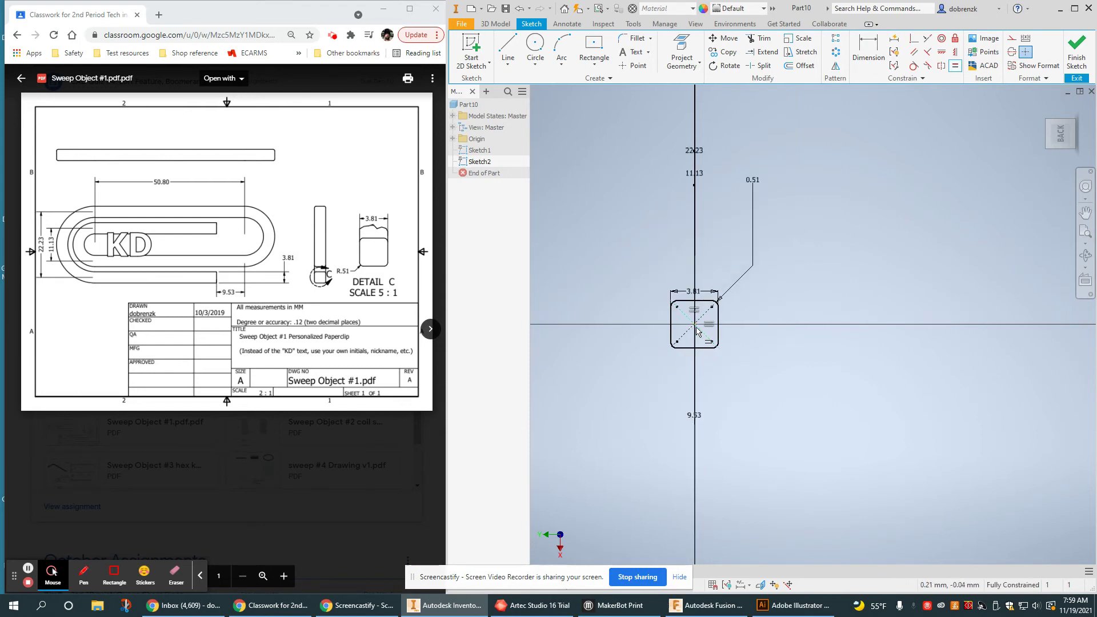
scroll(697, 330, "up", 2)
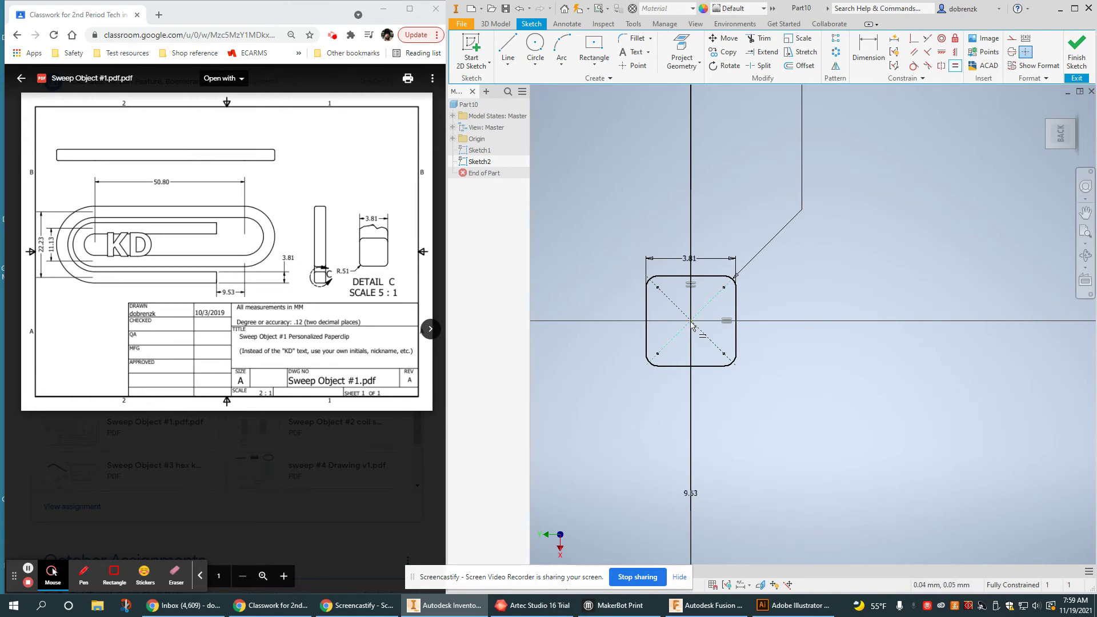
key("F6")
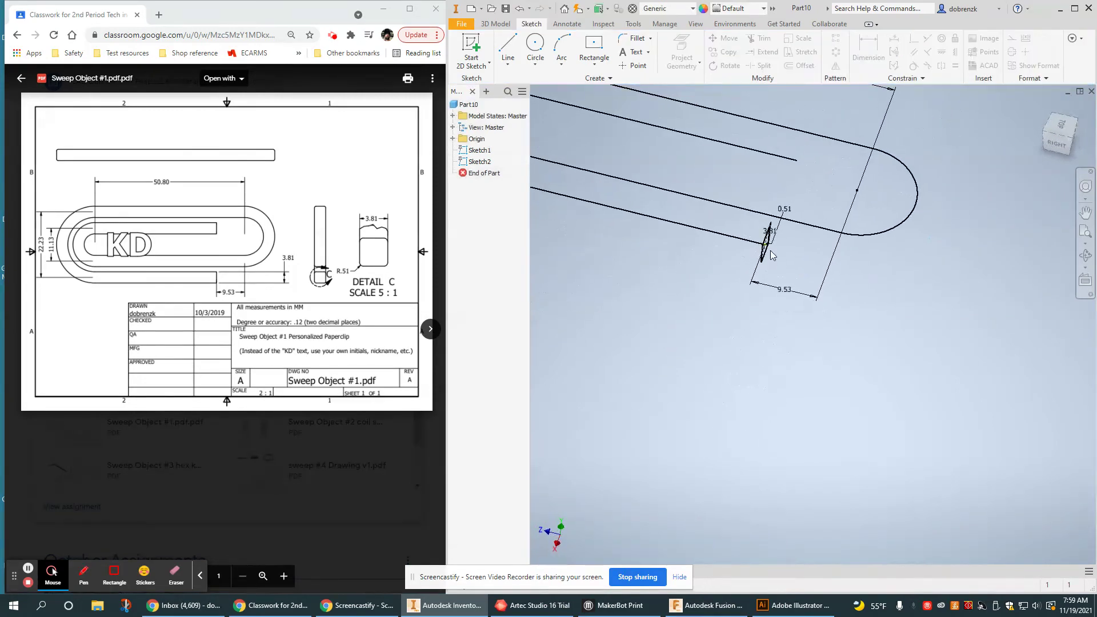
Create Sweep1 by sweeping the rounded-square profile along the paperclip loop path
scroll(748, 252, "up", 4)
scroll(808, 262, "up", 3)
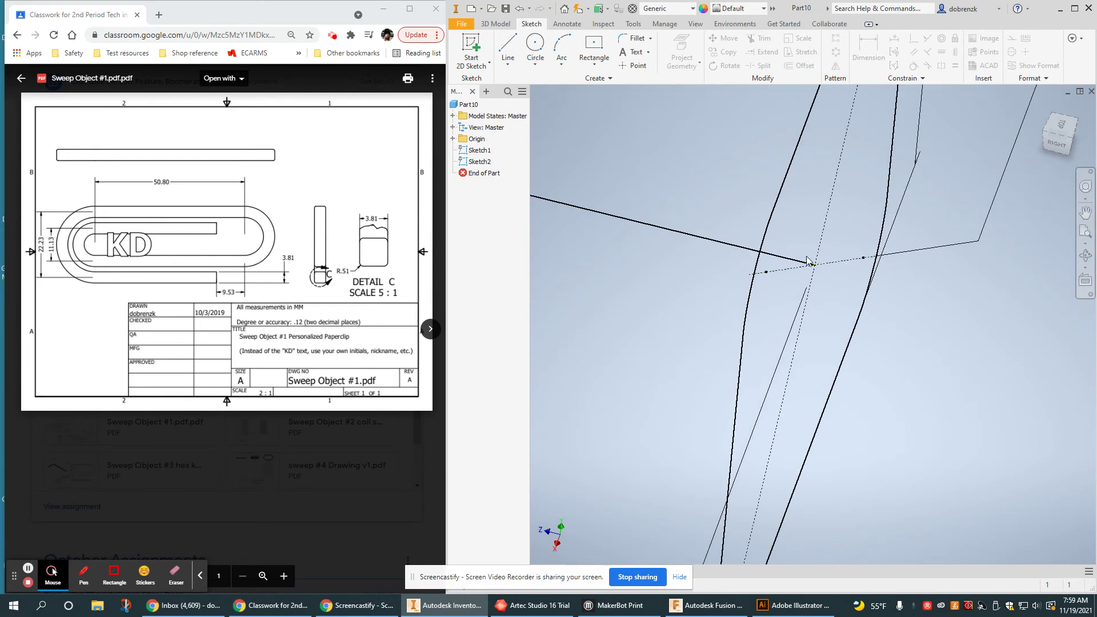
scroll(814, 267, "down", 5)
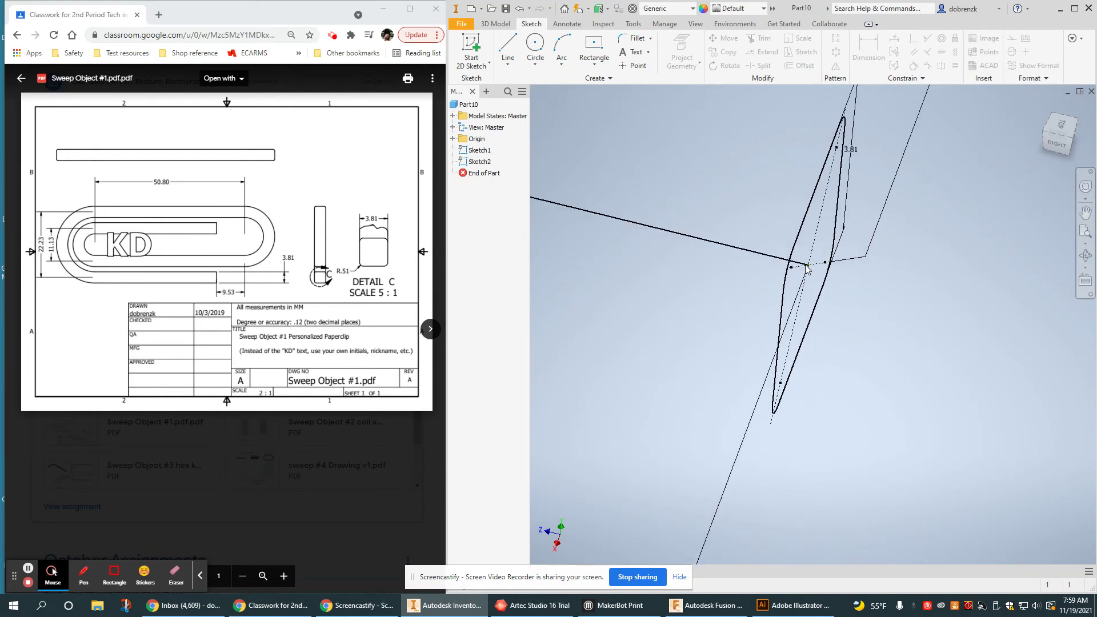
scroll(790, 324, "down", 2)
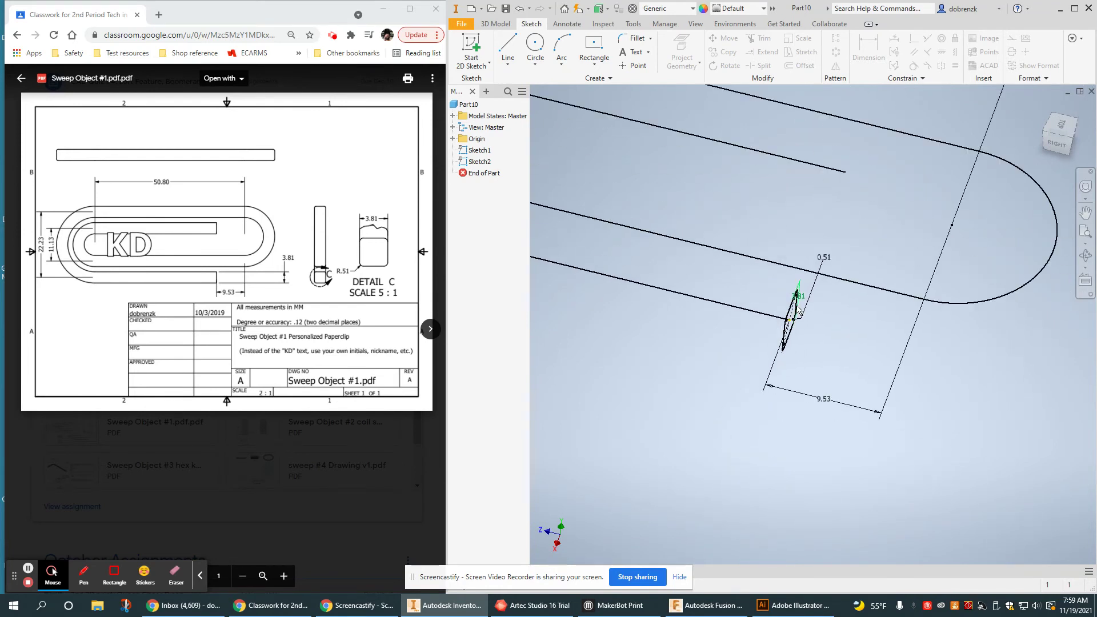
scroll(800, 314, "down", 3)
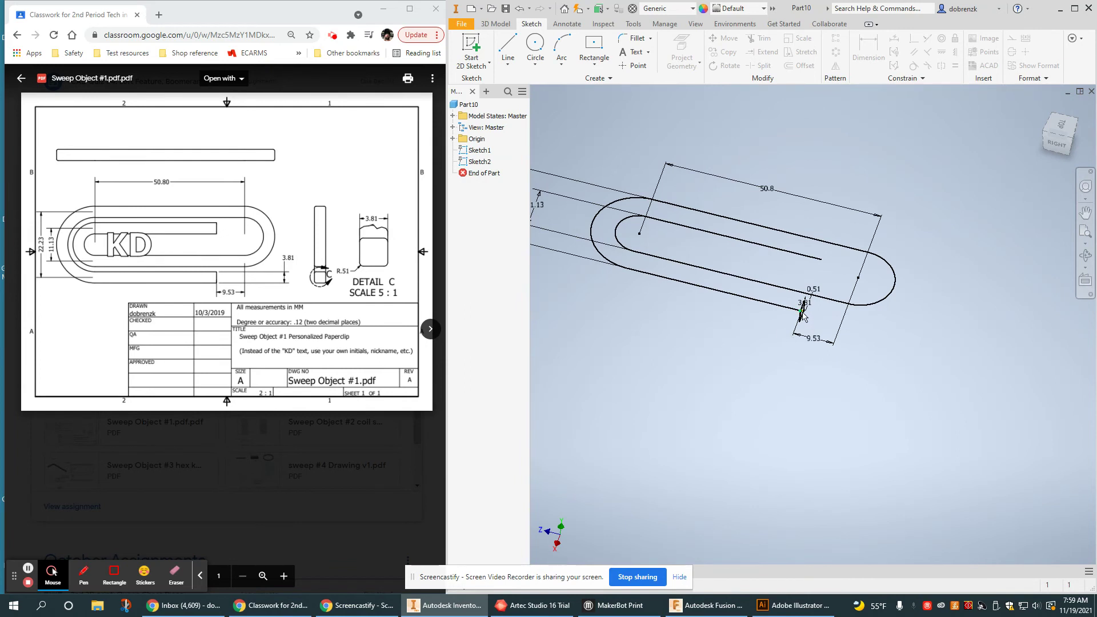
scroll(803, 314, "up", 4)
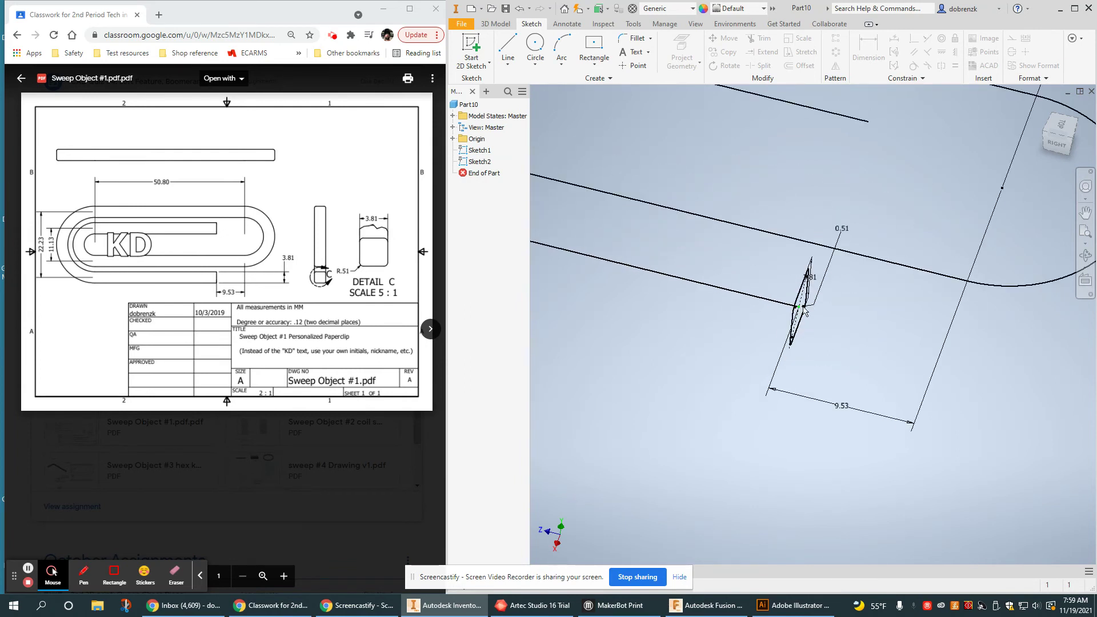
scroll(803, 311, "down", 1)
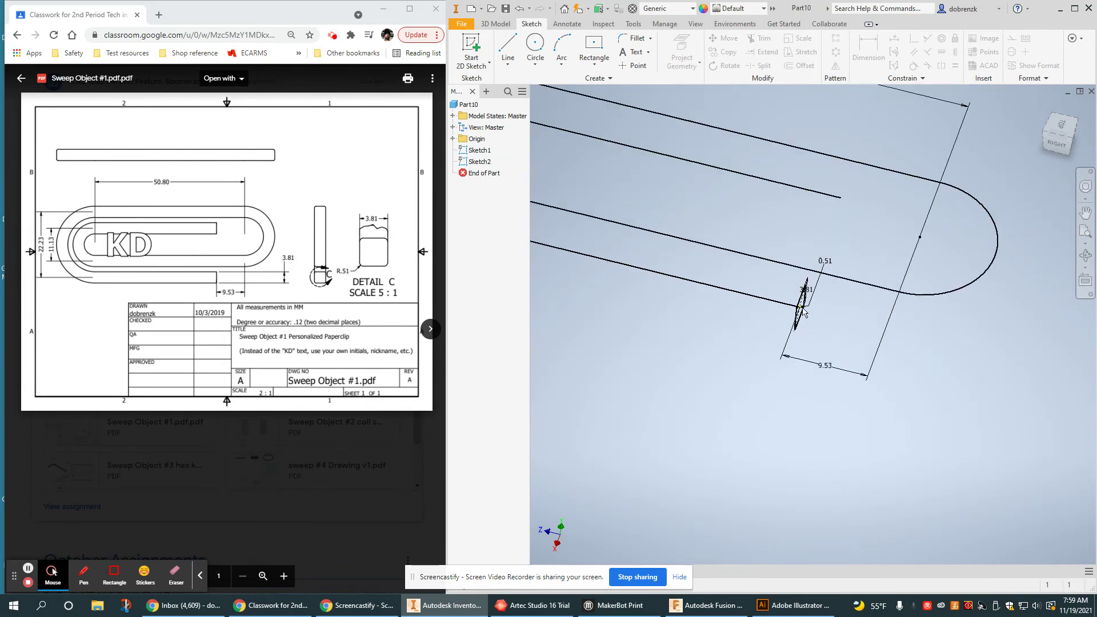
left_click(495, 23)
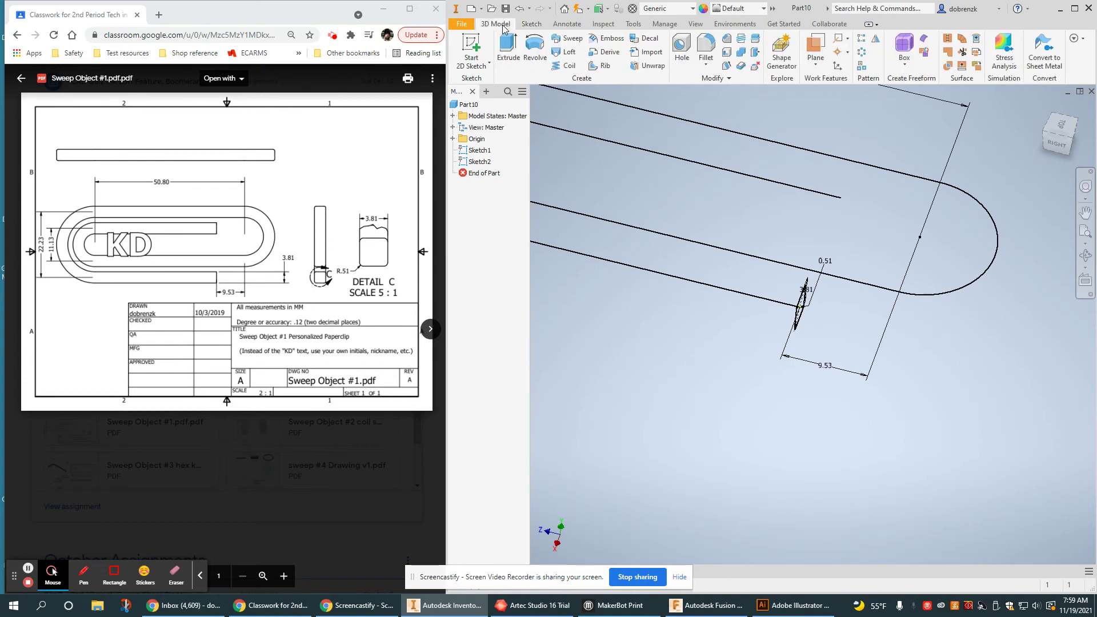
left_click(568, 39)
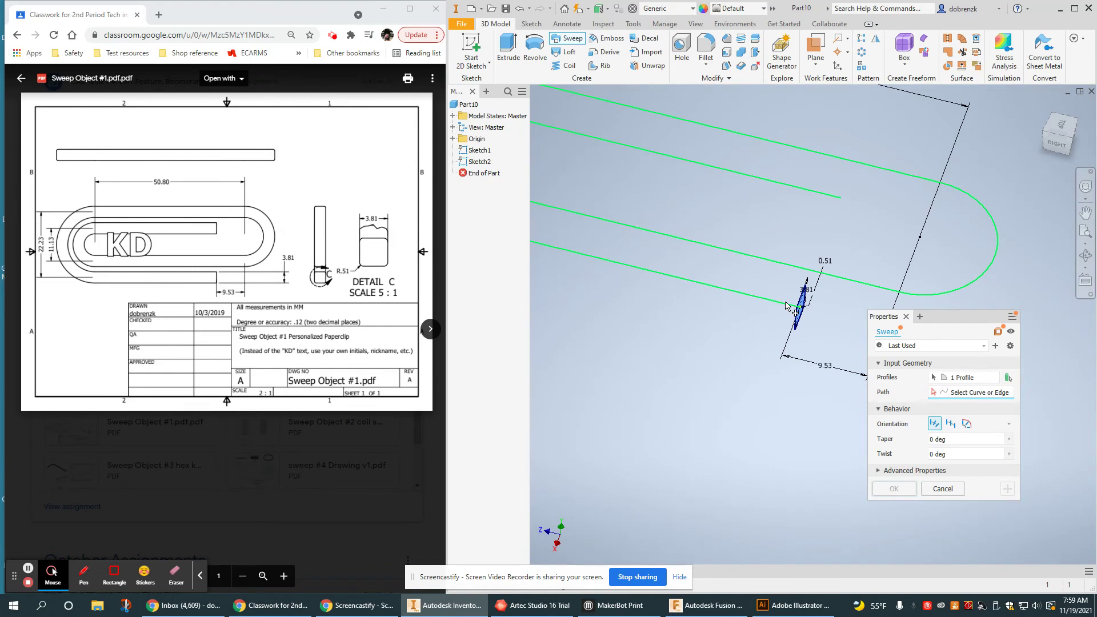
middle_click_drag(783, 307, 796, 309, "shift")
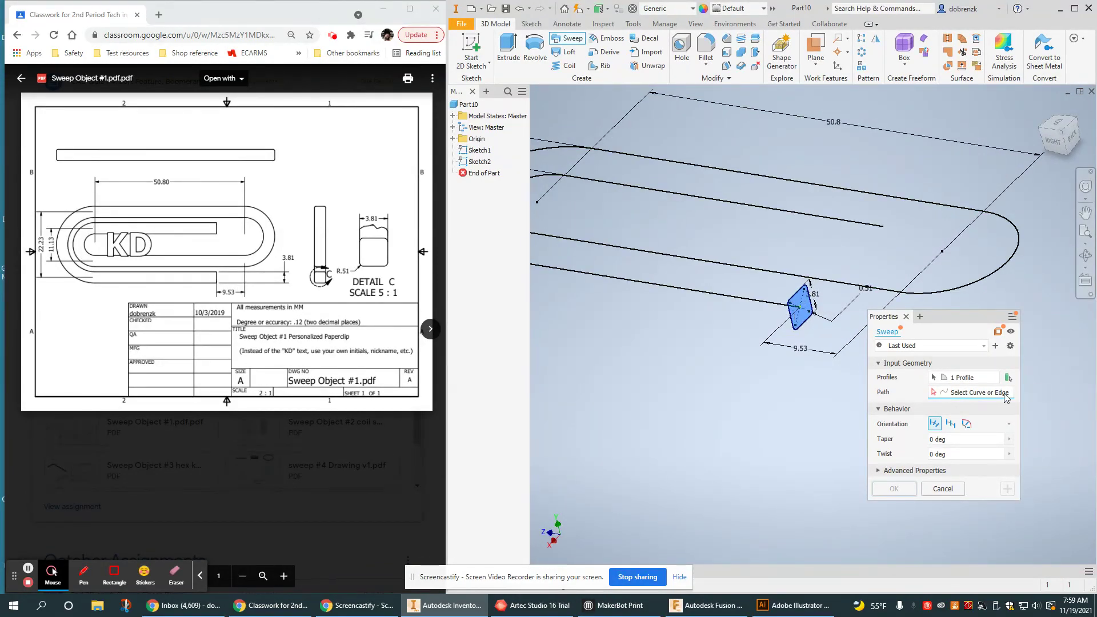
left_click(739, 303)
middle_click_drag(835, 310, 829, 309, "shift")
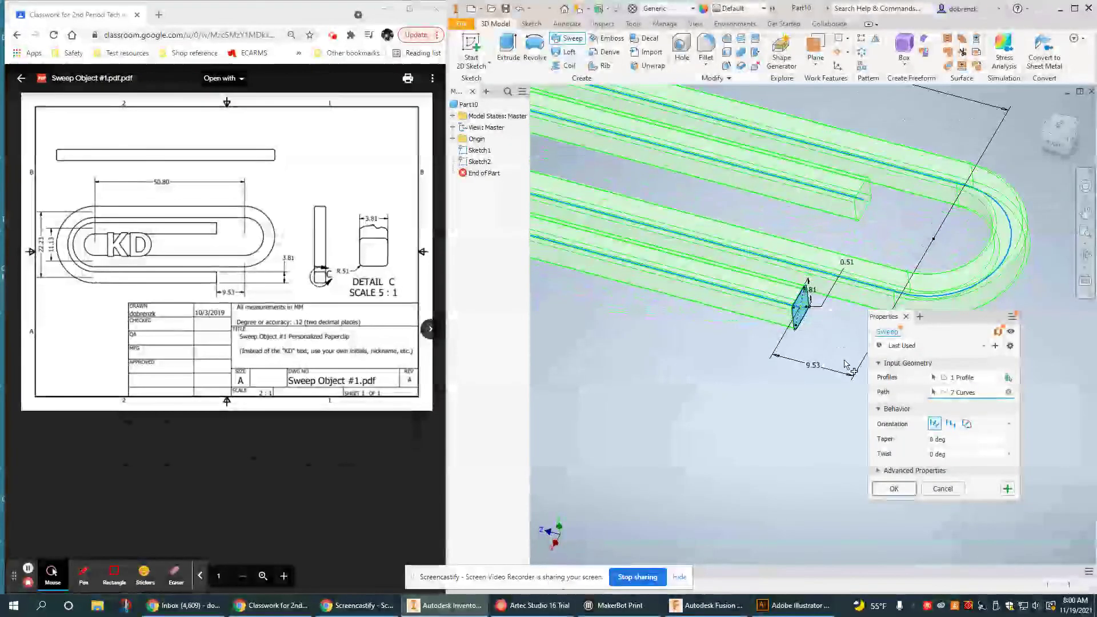
left_click(895, 489)
key("F6")
scroll(840, 348, "down", 5)
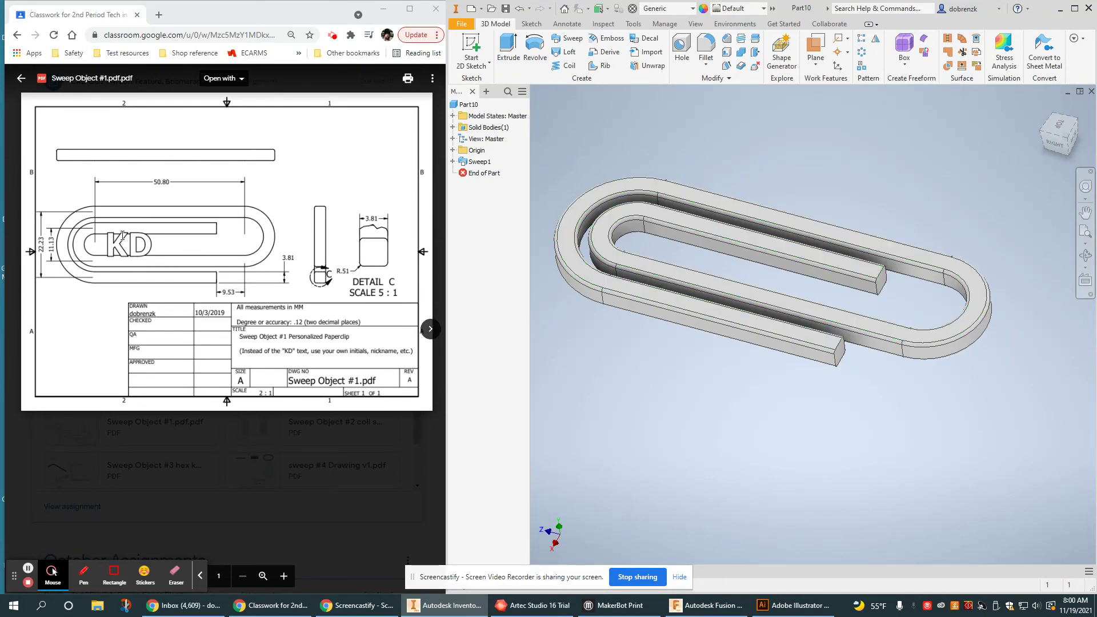
middle_click_drag(712, 357, 834, 386, "shift")
scroll(817, 373, "up", 3)
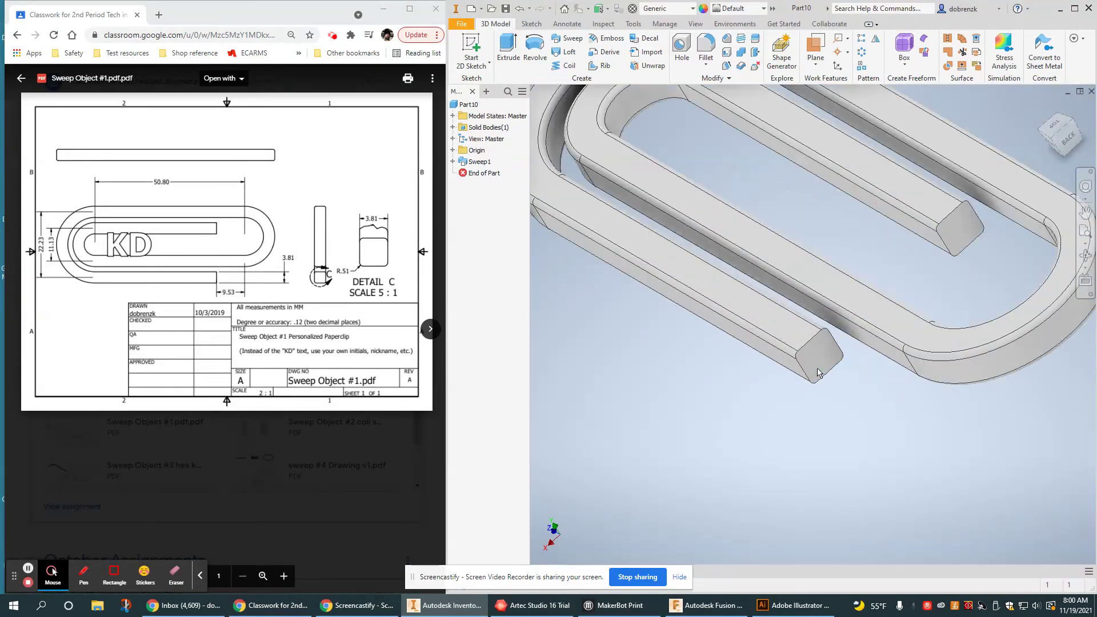
scroll(818, 373, "down", 5)
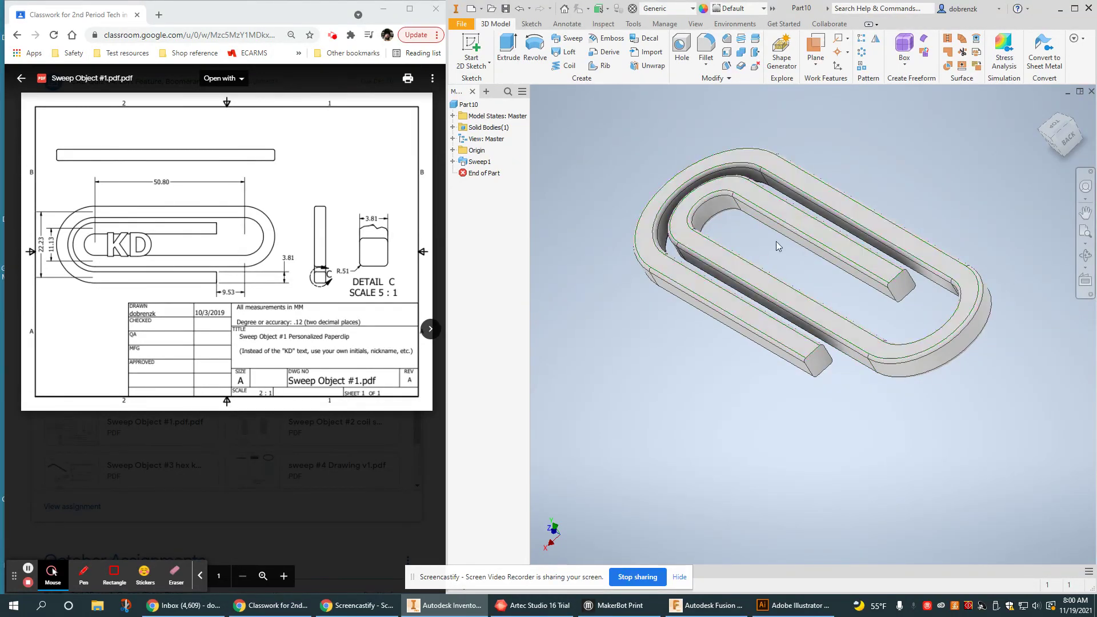
middle_click_drag(750, 266, 816, 384, "shift")
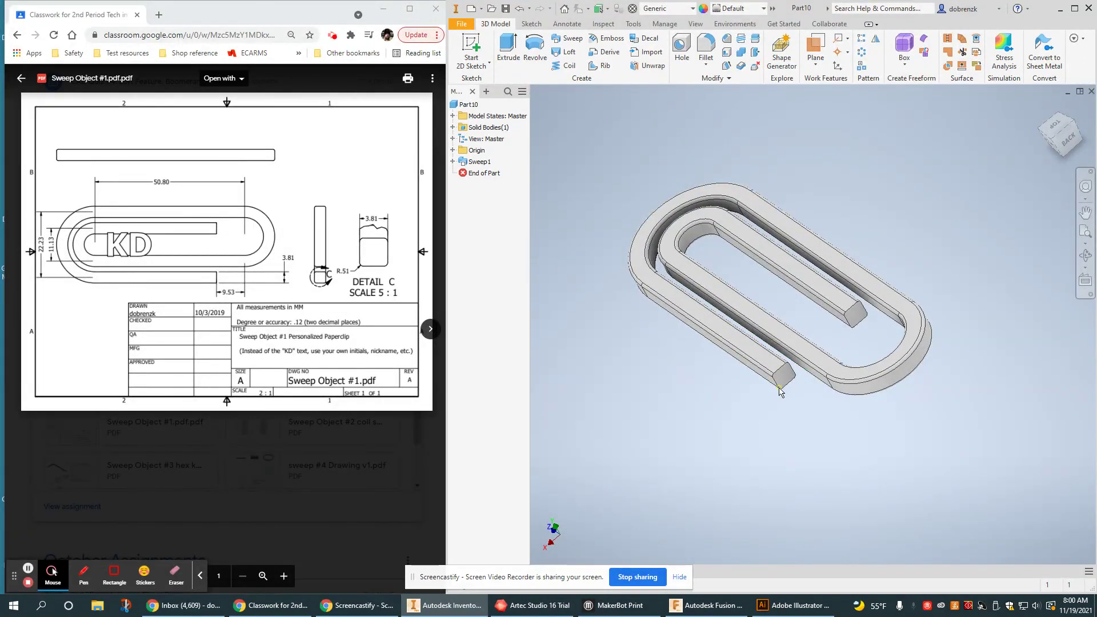